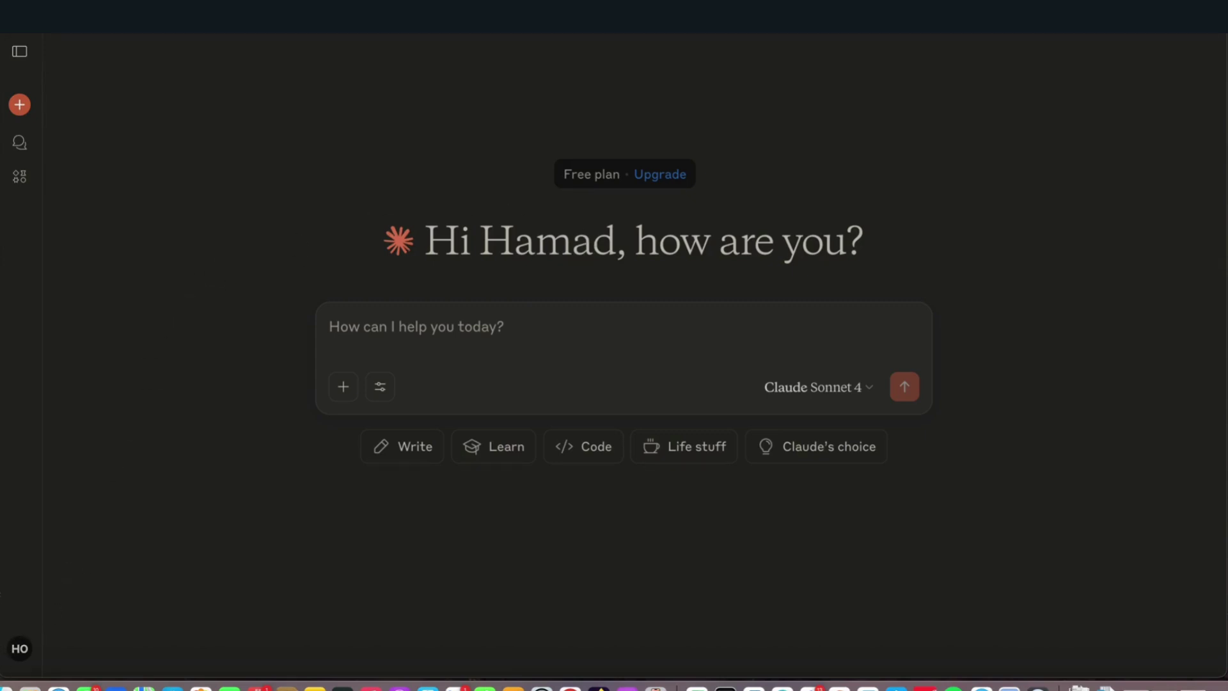
# Bring the capstone requirements PDF forward and scroll through its contents.
pyautogui.press('super+Tab')
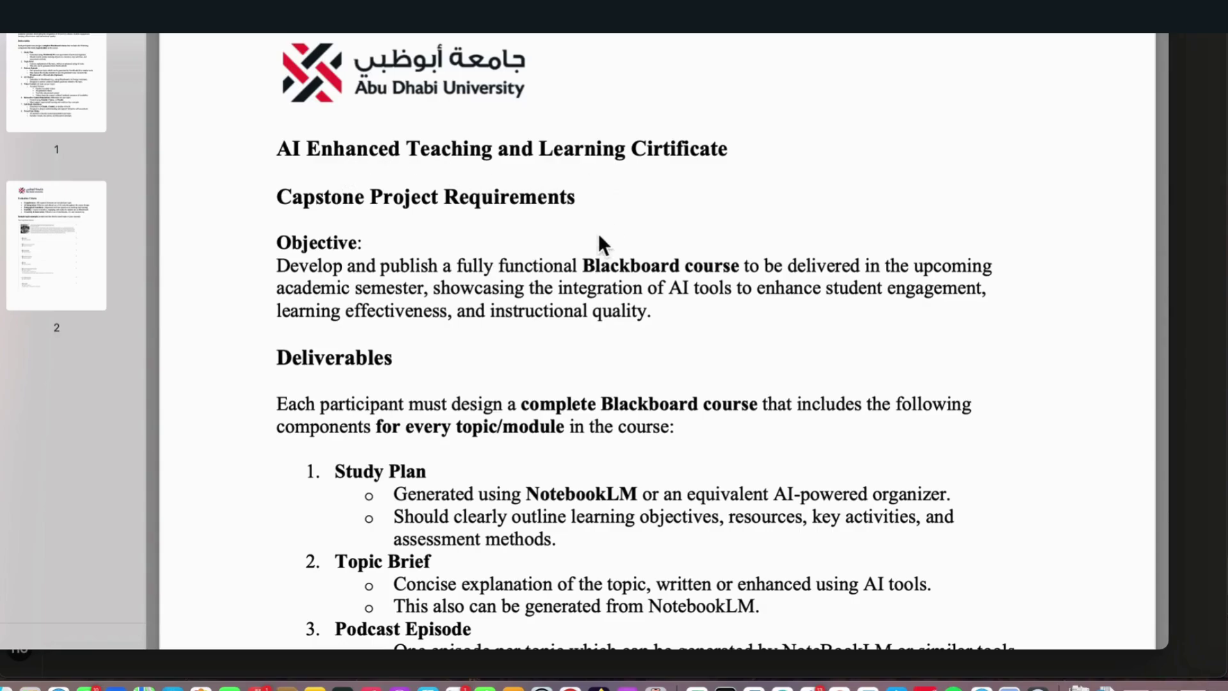
pyautogui.scroll(-6, 582, 278)
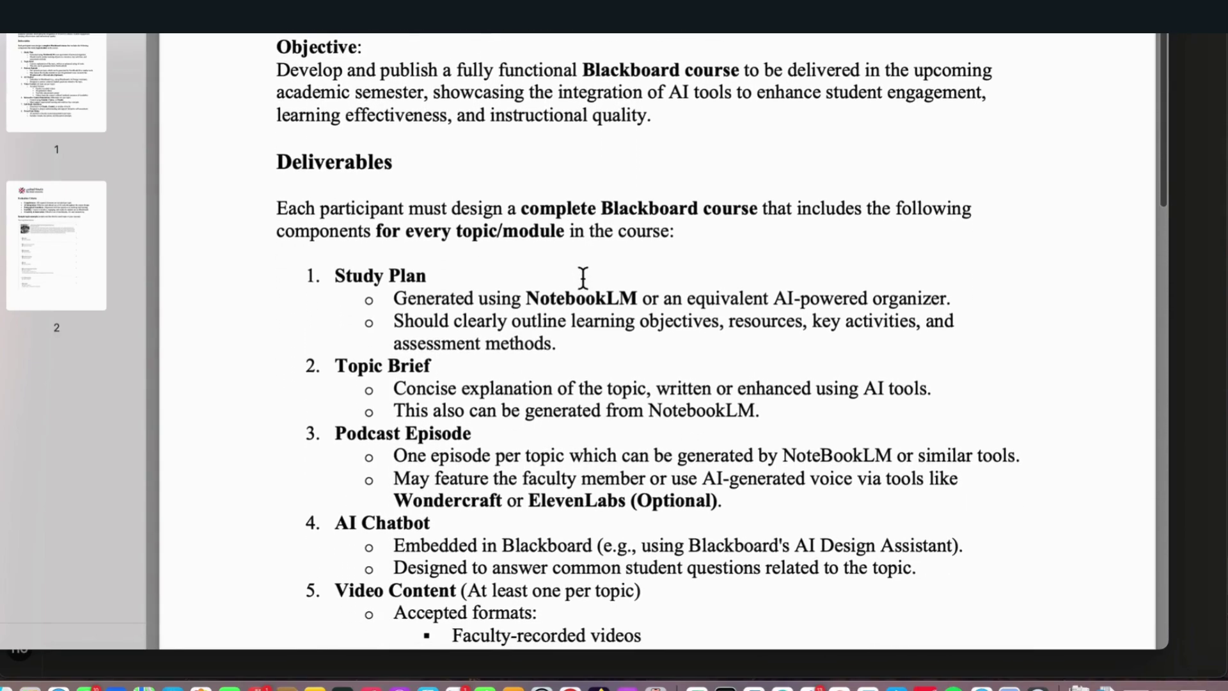
pyautogui.scroll(-2, 583, 278)
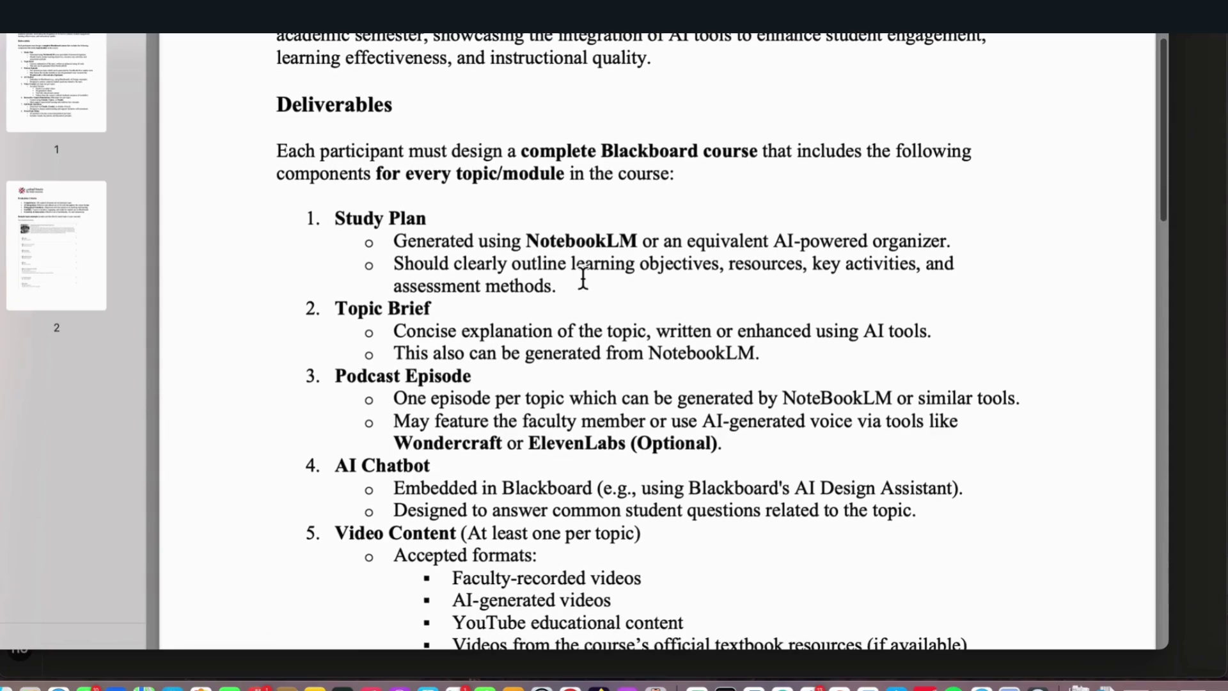
pyautogui.scroll(-18, 582, 278)
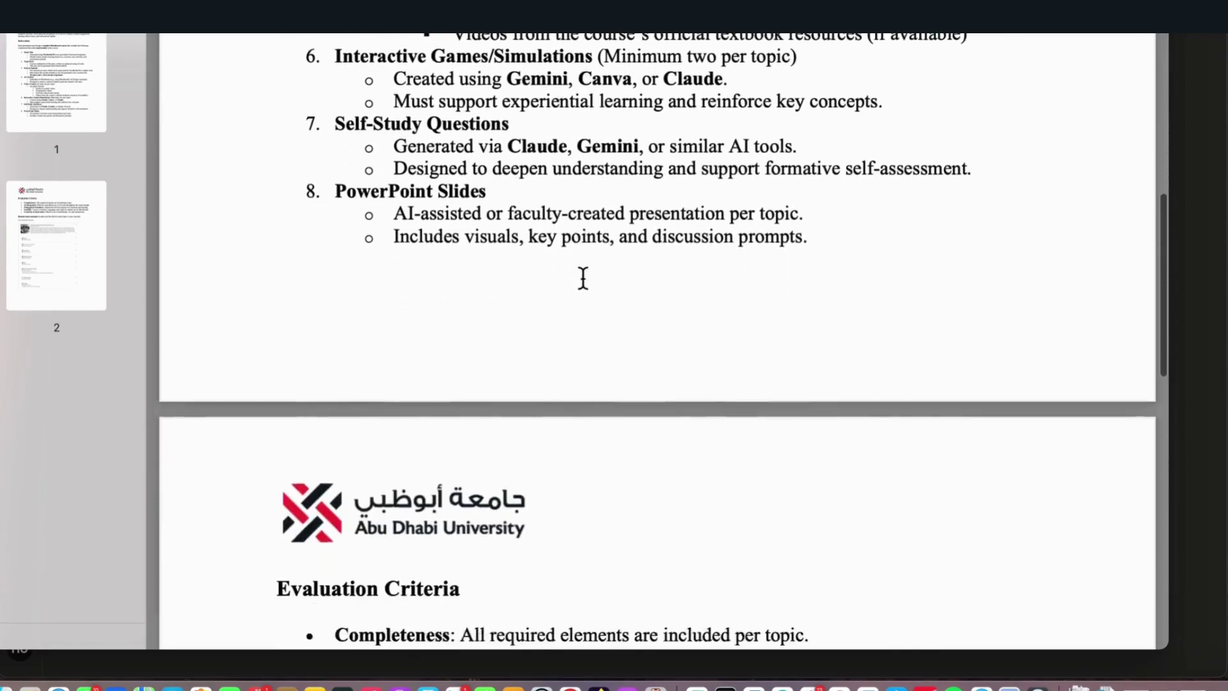
pyautogui.scroll(-20, 583, 278)
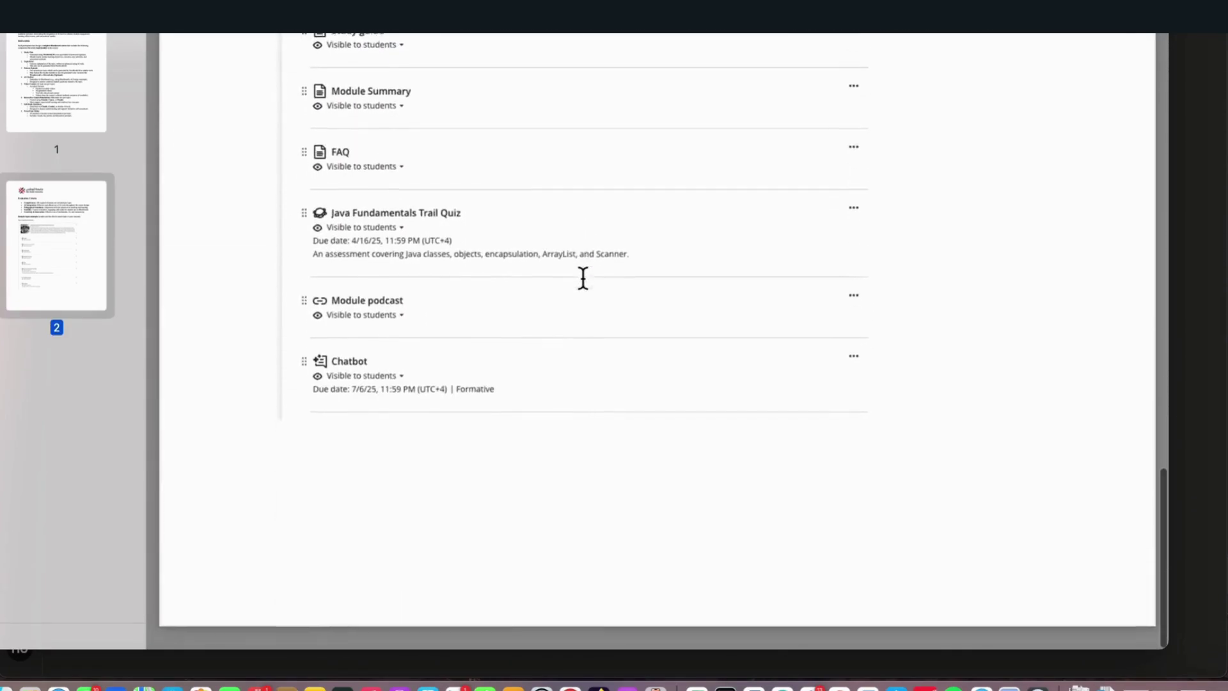
pyautogui.scroll(20, 583, 277)
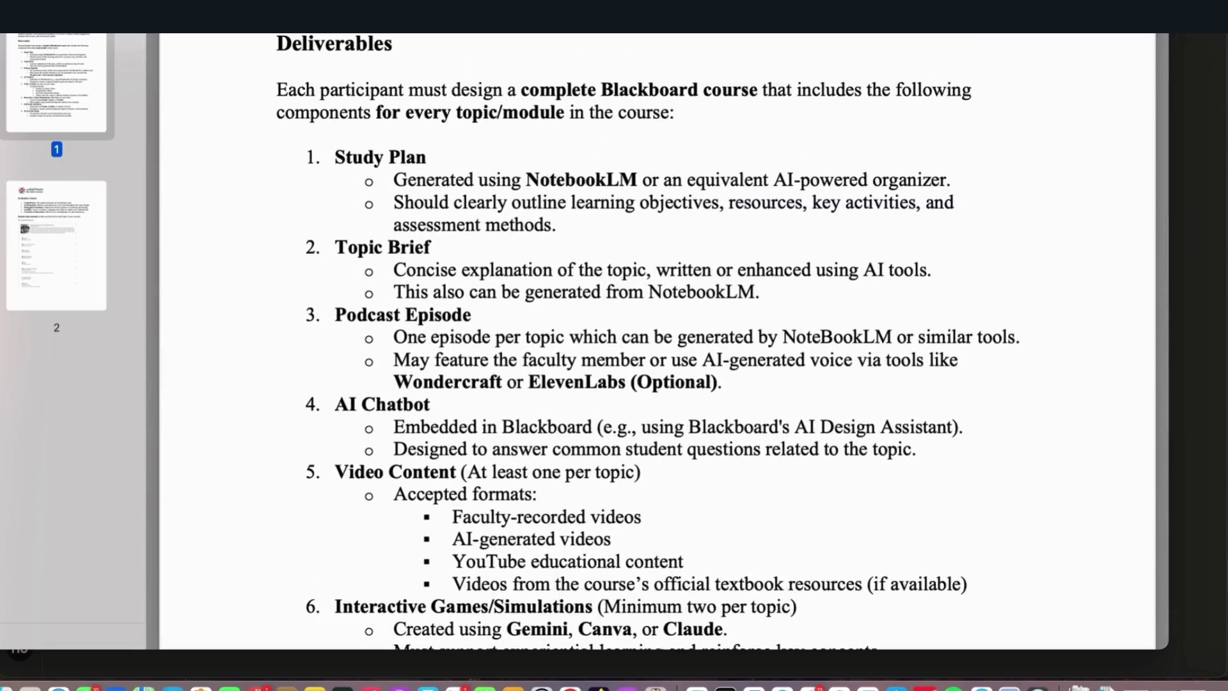
# Drag the capstone PDF from the Downloads folder into the new Claude chat.
pyautogui.press('super+Tab')
pyautogui.click(9, 687)
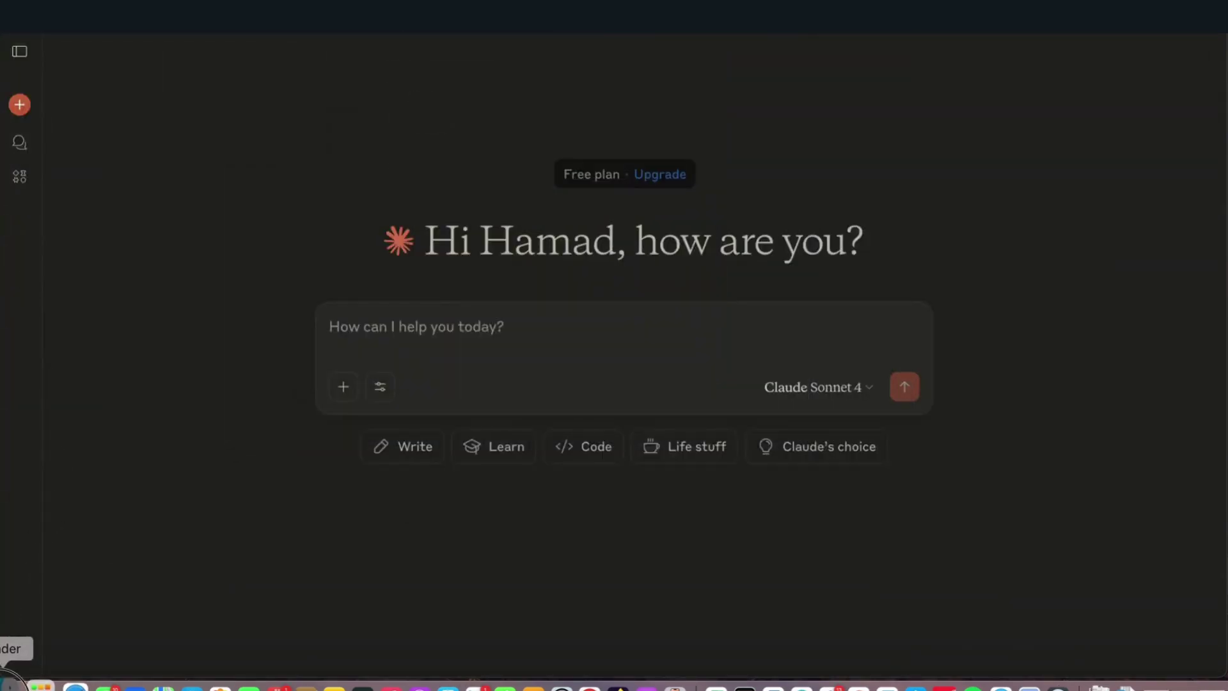
pyautogui.moveTo(427, 99); pyautogui.dragTo(511, 533)
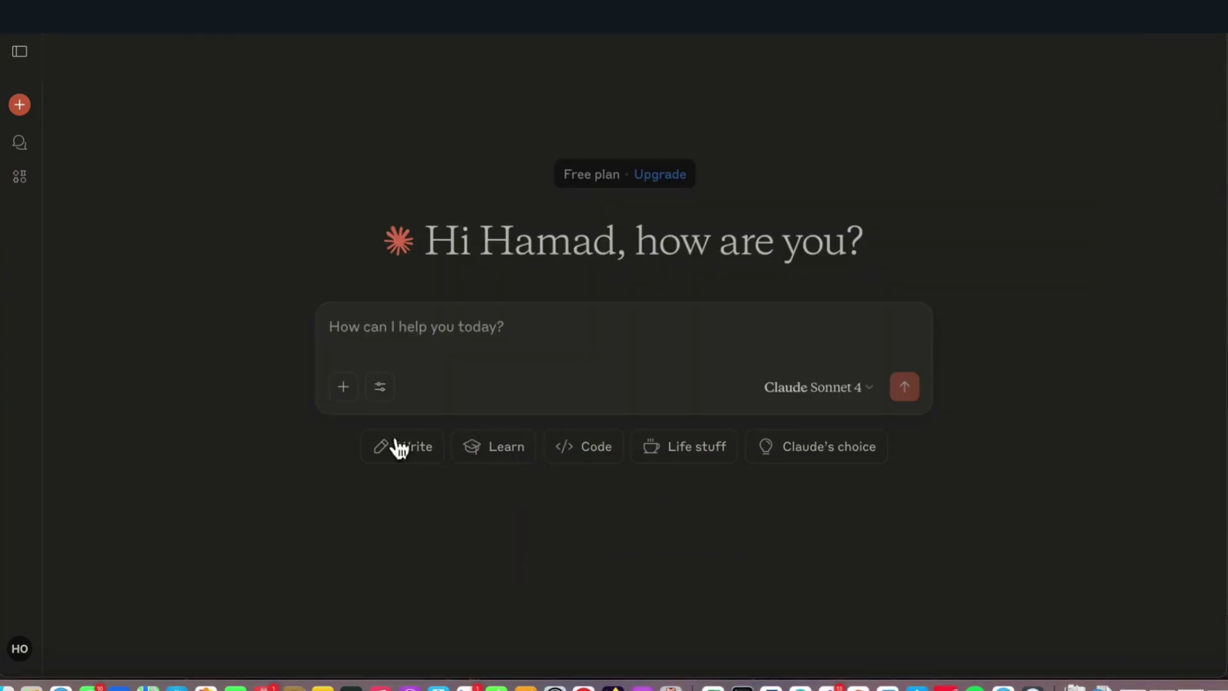
pyautogui.click(9, 687)
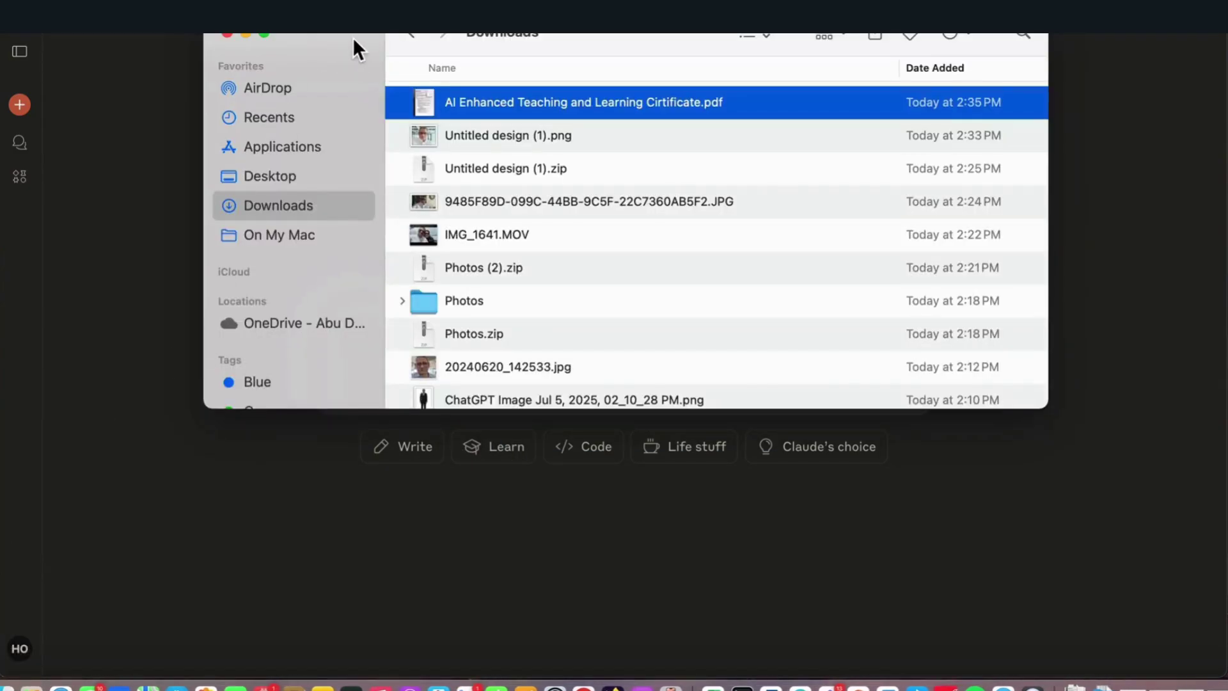
pyautogui.moveTo(357, 40); pyautogui.dragTo(416, 414)
pyautogui.moveTo(477, 480); pyautogui.dragTo(432, 350)
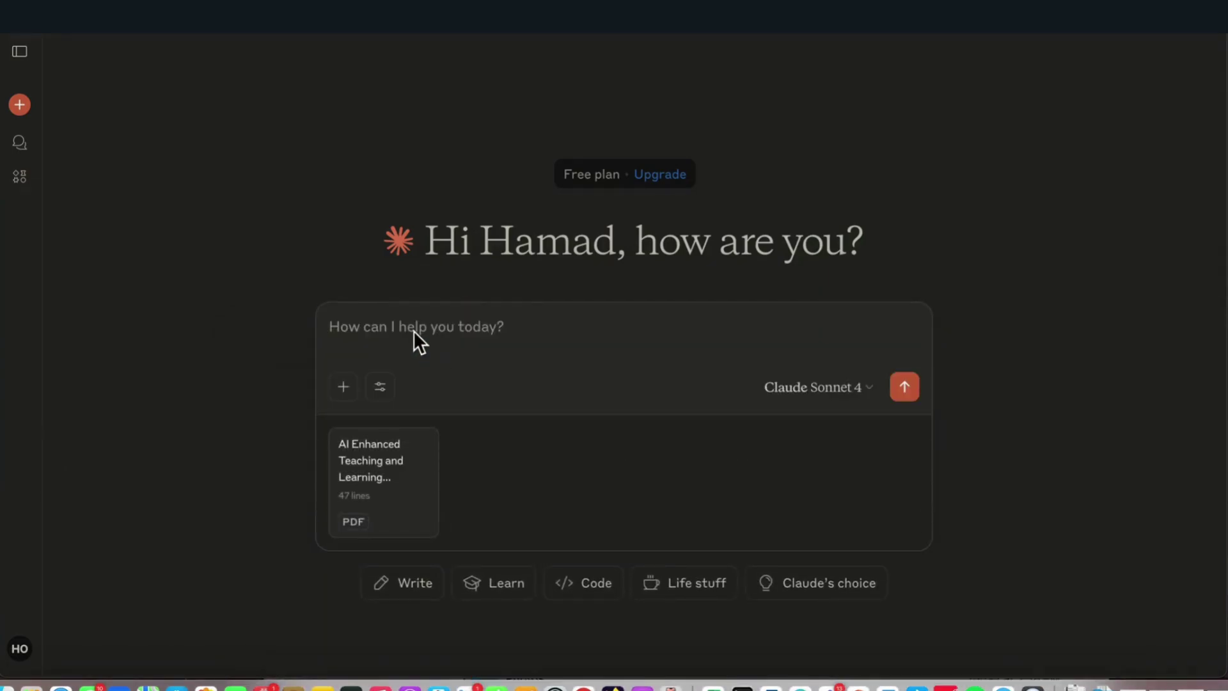
# Write the prompt 'Create an interactive page for this capstone document.' in the message box.
pyautogui.write('Cre')
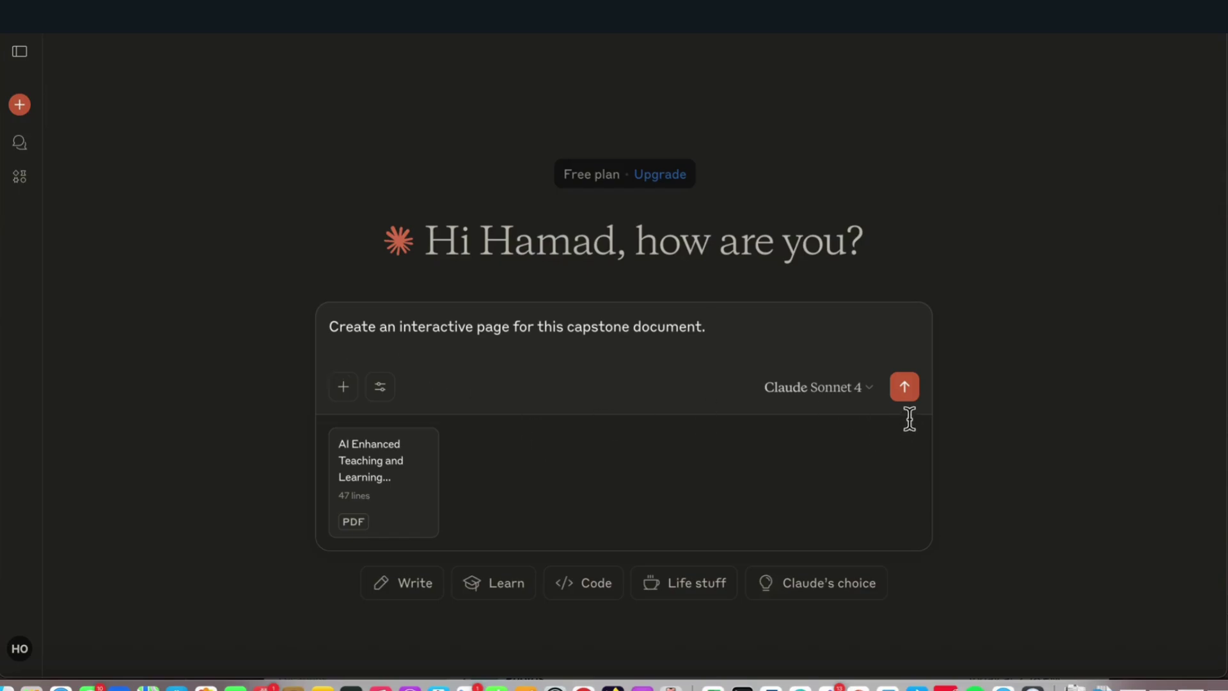
pyautogui.click(19, 51)
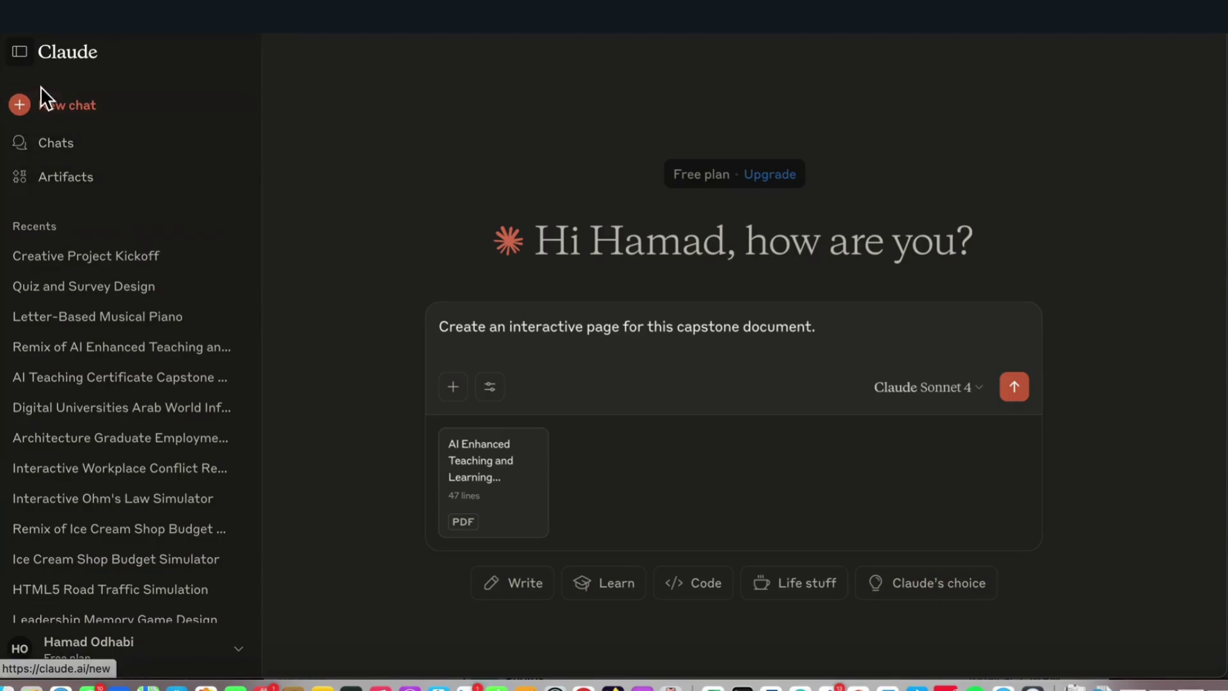
pyautogui.click(20, 51)
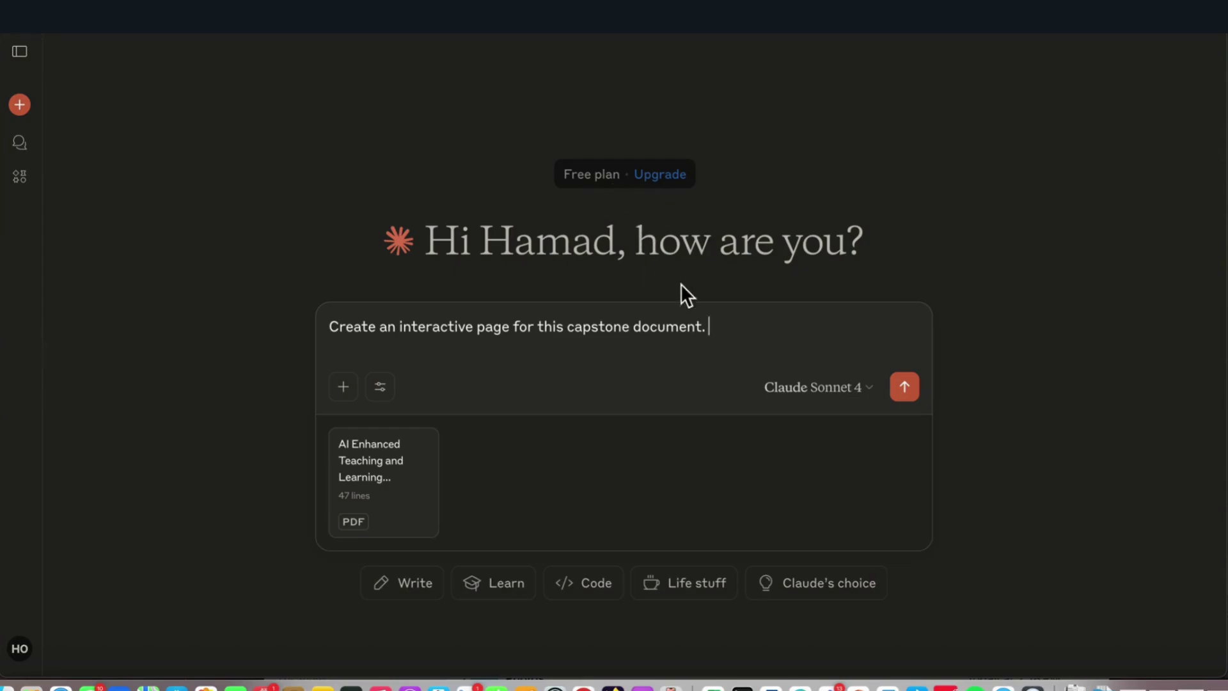
# Send the prompt with the attached PDF so Claude builds the interactive capstone artifact.
pyautogui.click(906, 391)
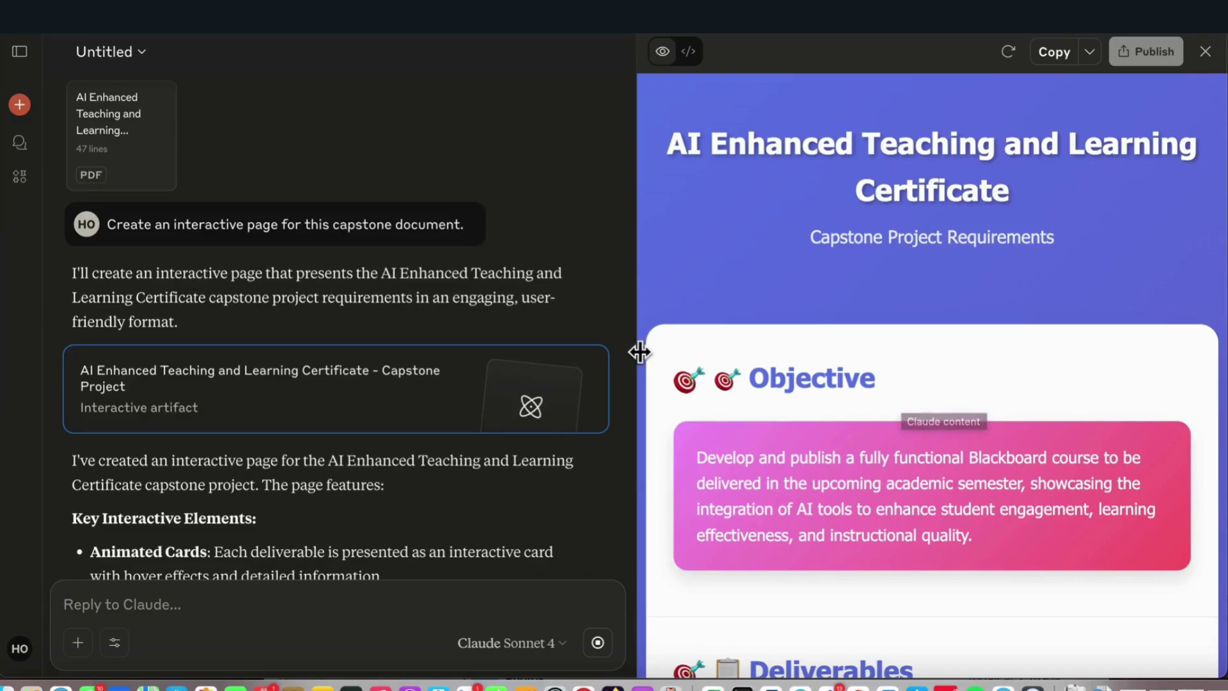
# Widen the artifact preview panel, then exit full screen and show all open windows.
pyautogui.moveTo(639, 352); pyautogui.dragTo(400, 328)
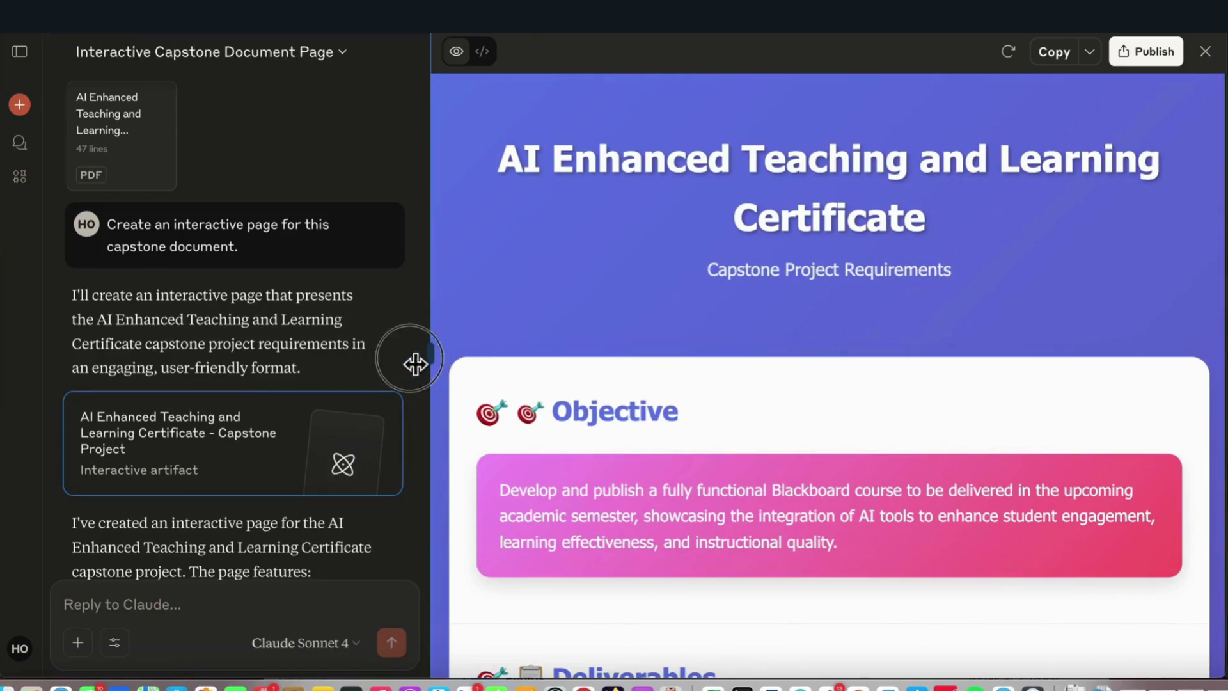
pyautogui.scroll(-5, 608, 314)
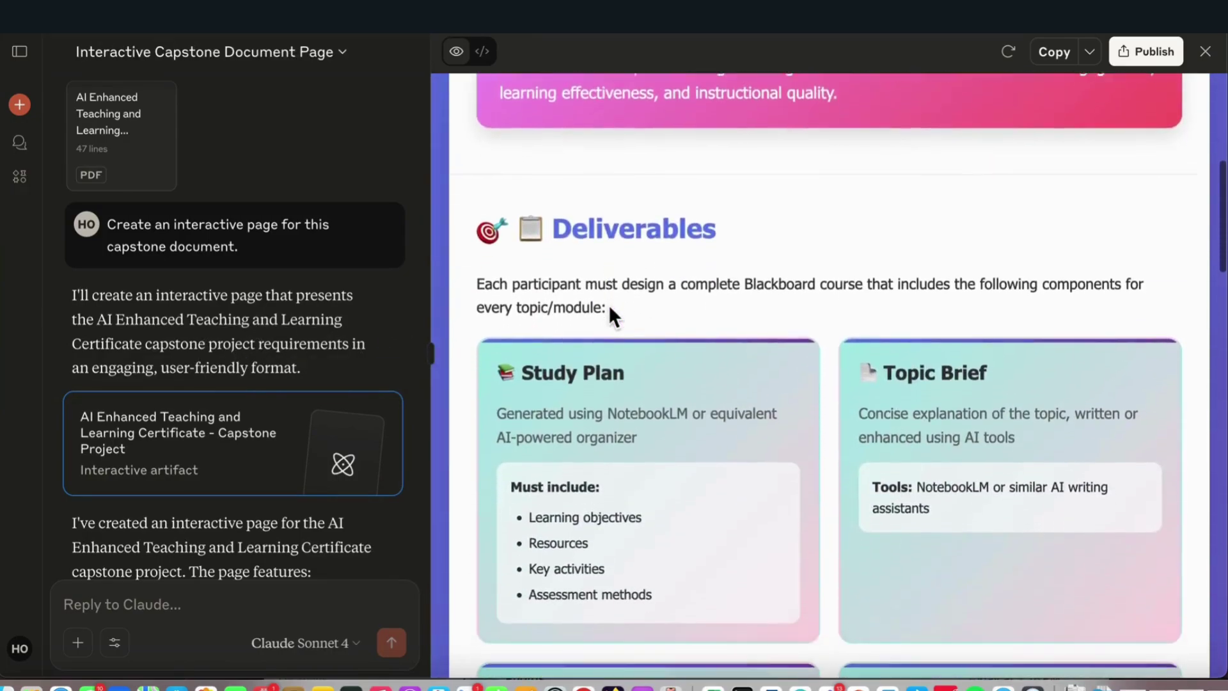
pyautogui.scroll(6, 608, 307)
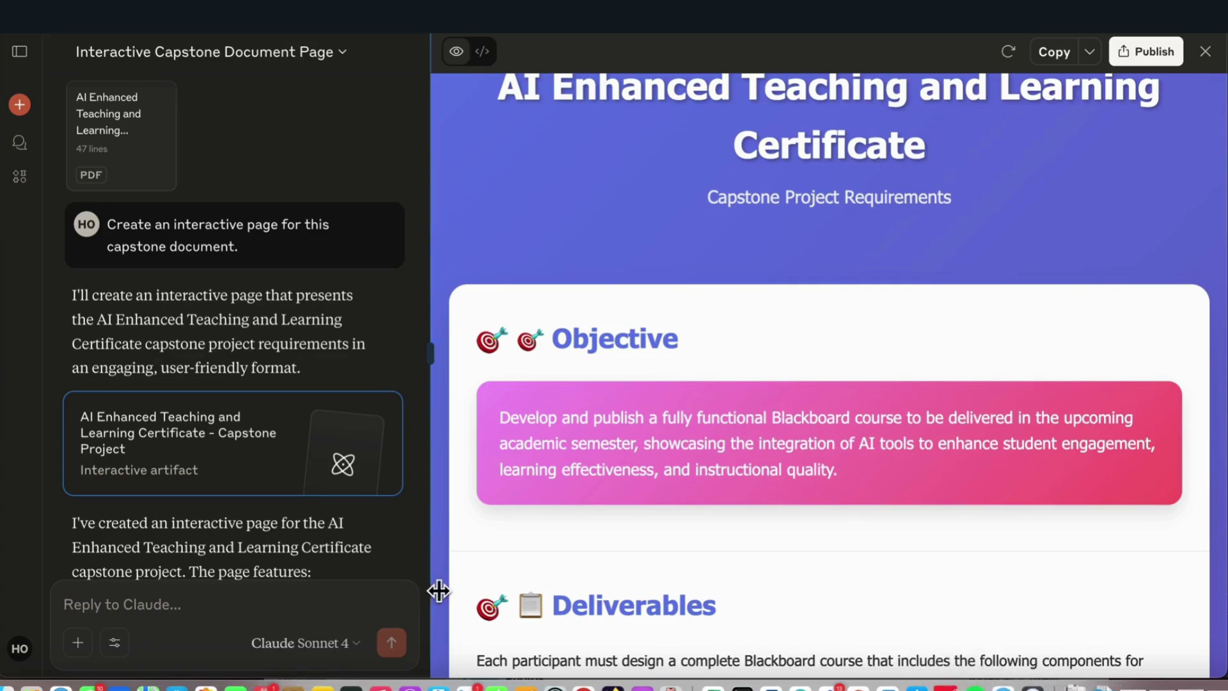
pyautogui.press('super+ctrl+f')
pyautogui.hotkey('ctrl', 'Up')
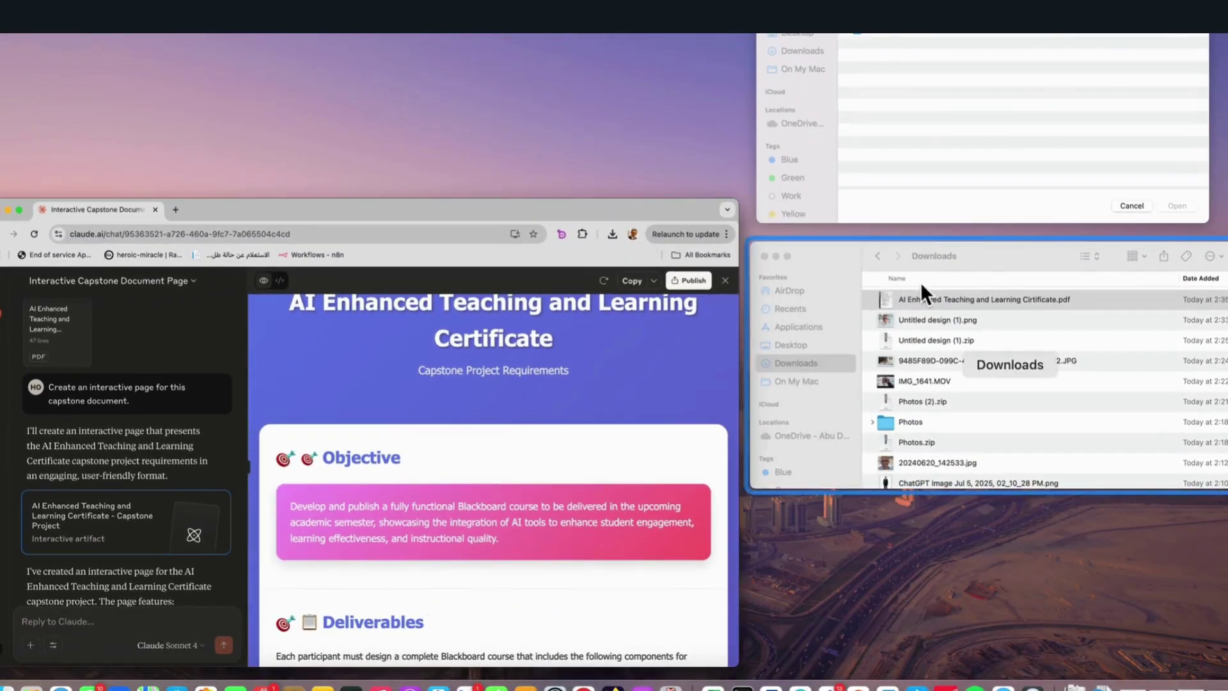
# Open the capstone PDF from Downloads in Preview and scroll through it.
pyautogui.click(968, 251)
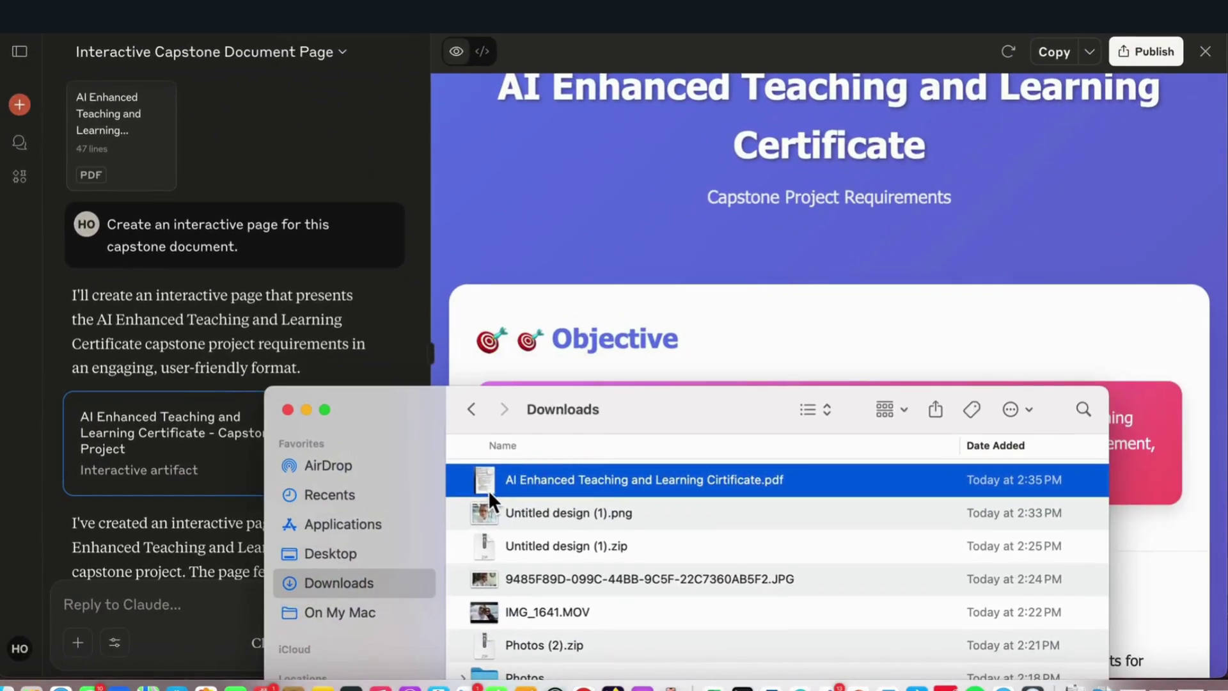
pyautogui.doubleClick(485, 490)
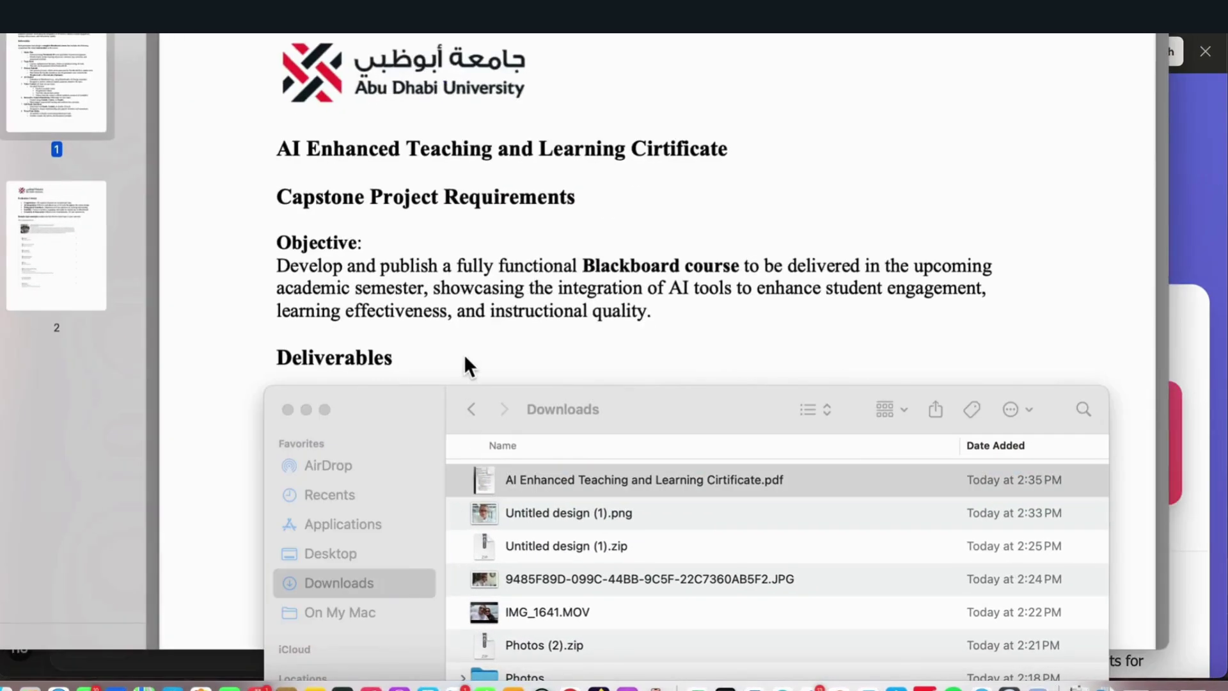
pyautogui.scroll(-15, 471, 283)
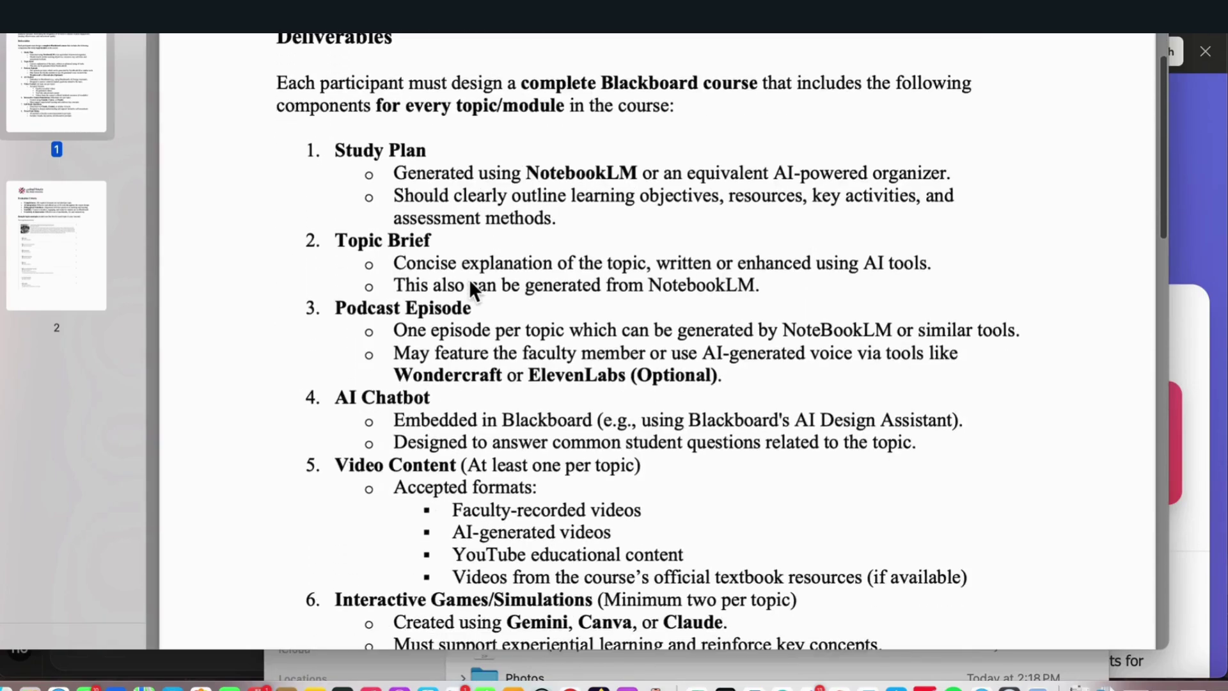
pyautogui.scroll(-10, 471, 283)
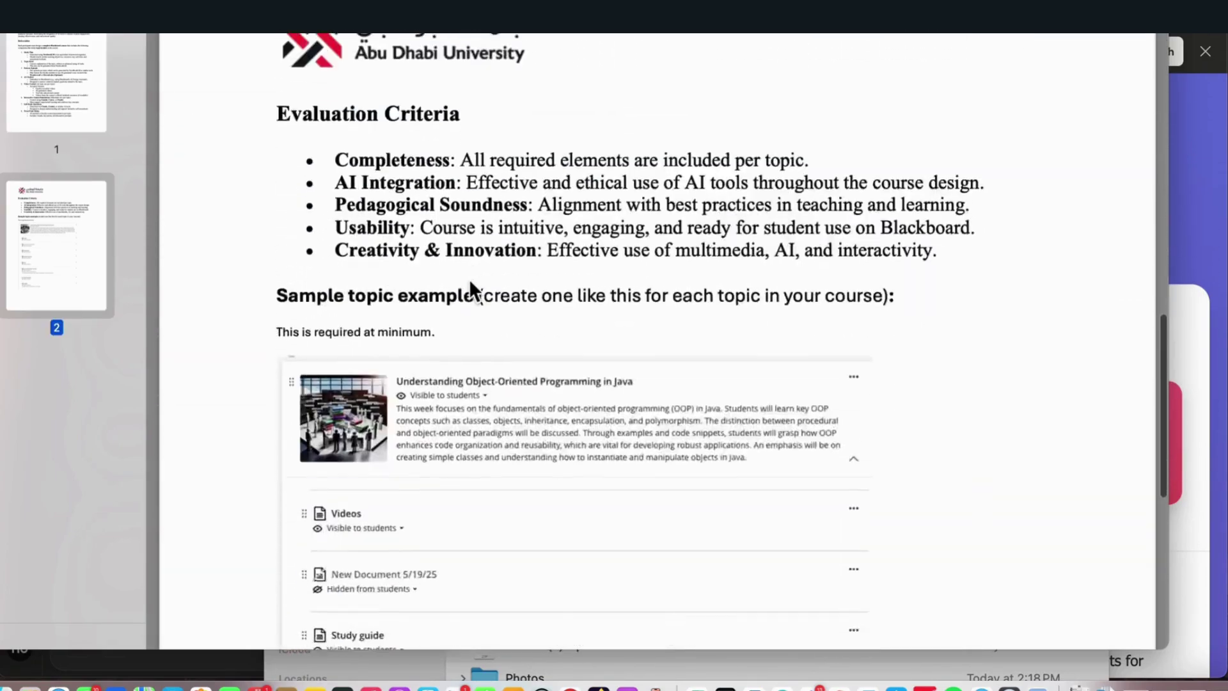
pyautogui.scroll(14, 470, 283)
pyautogui.scroll(10, 470, 279)
pyautogui.scroll(-1, 469, 279)
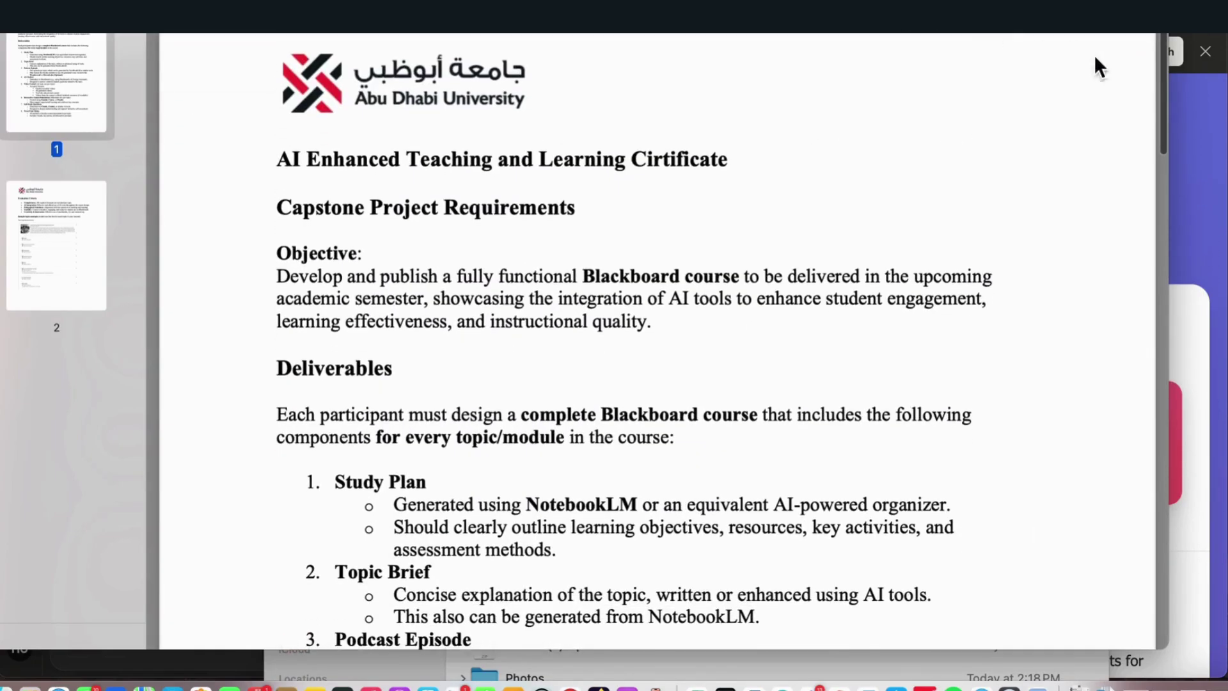
# Return to Claude and scroll the artifact down to its Deliverables cards.
pyautogui.click(1199, 173)
pyautogui.scroll(-8, 884, 391)
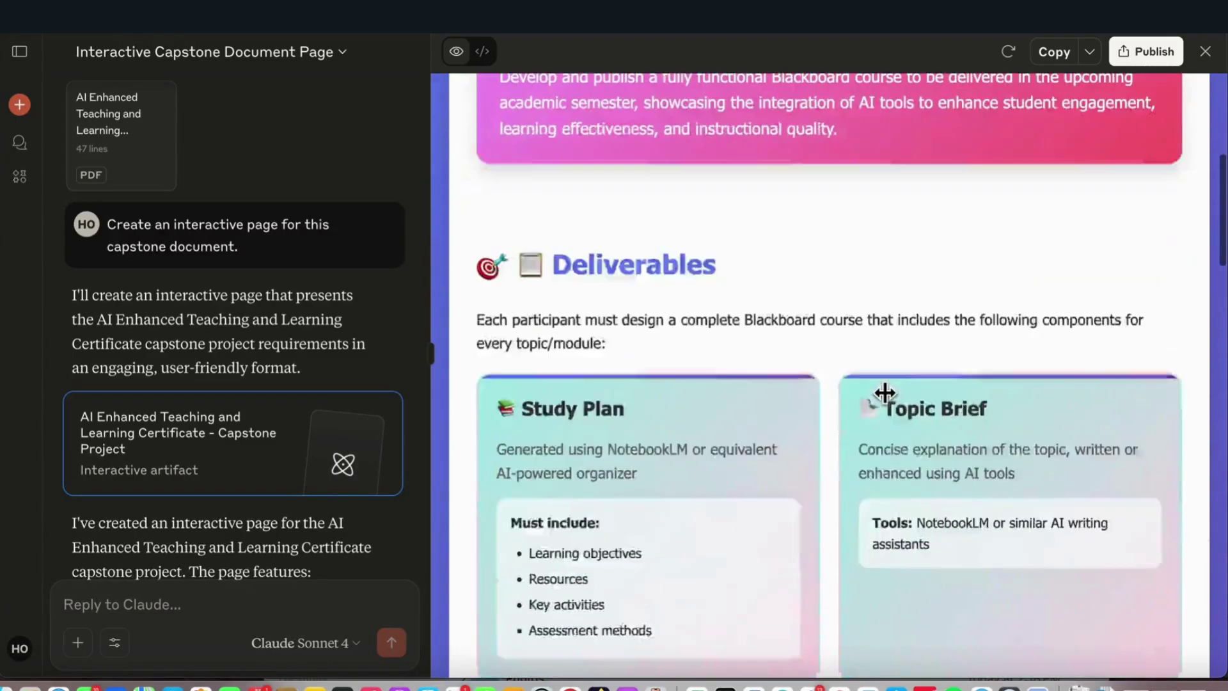
pyautogui.scroll(-13, 885, 393)
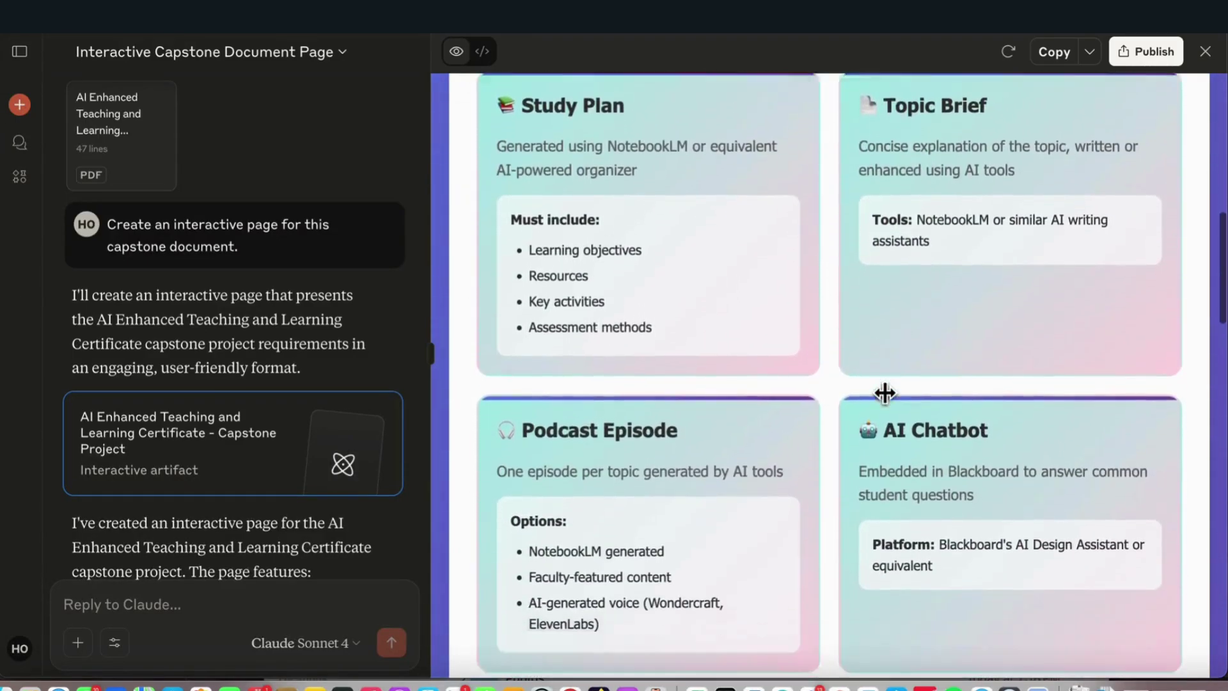
pyautogui.scroll(-12, 885, 392)
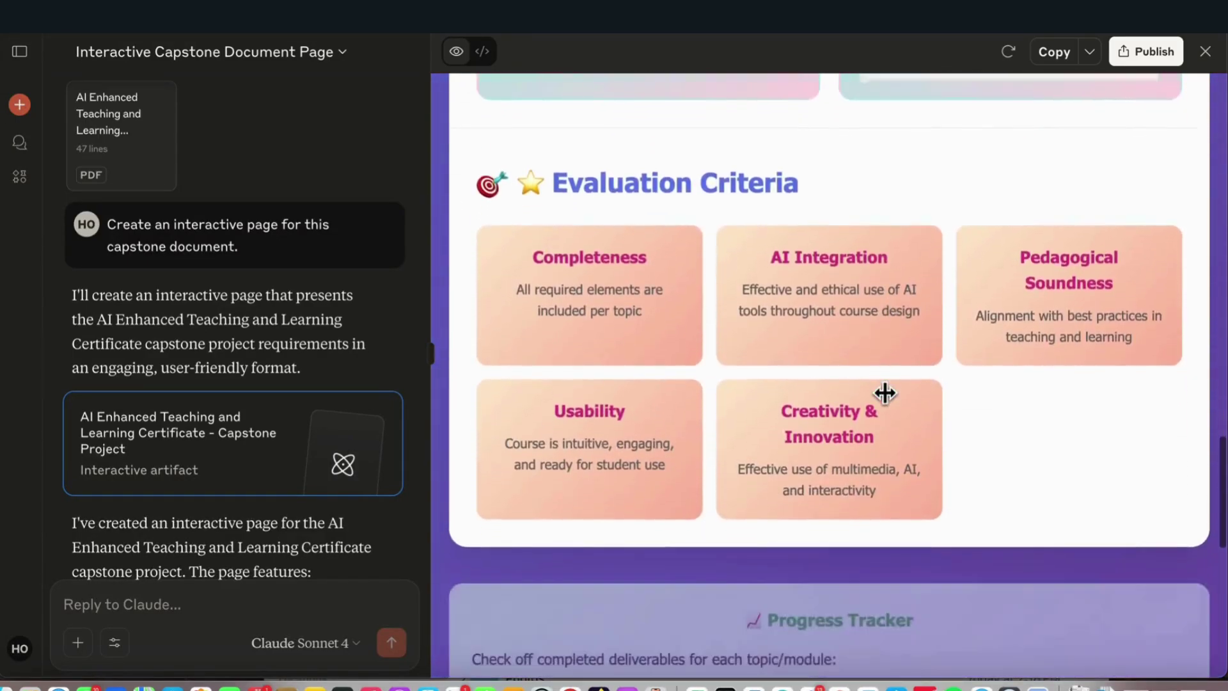
pyautogui.scroll(-1, 884, 393)
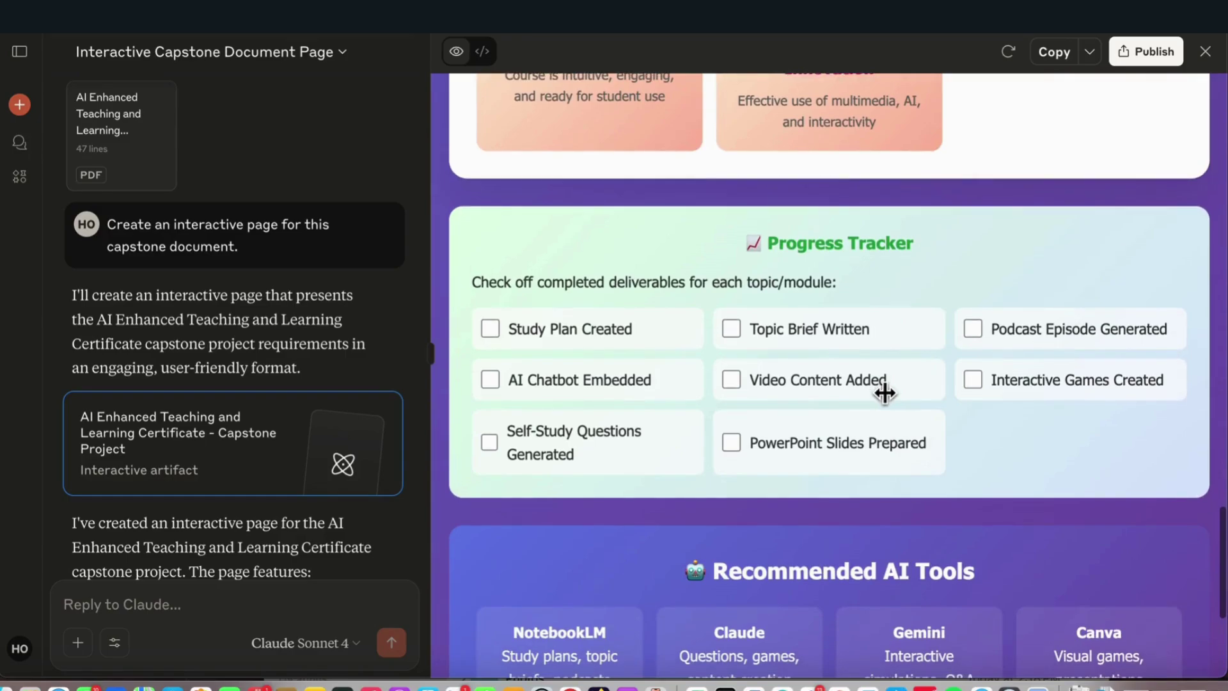
pyautogui.scroll(-10, 858, 291)
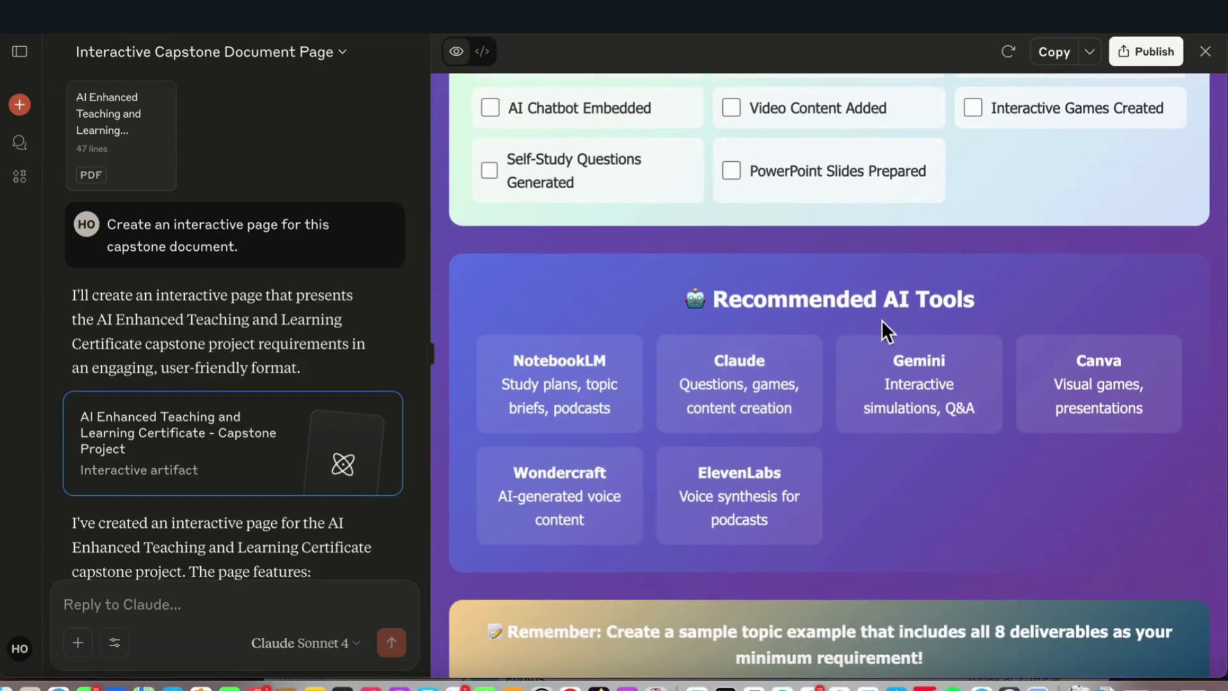
pyautogui.scroll(-1, 777, 409)
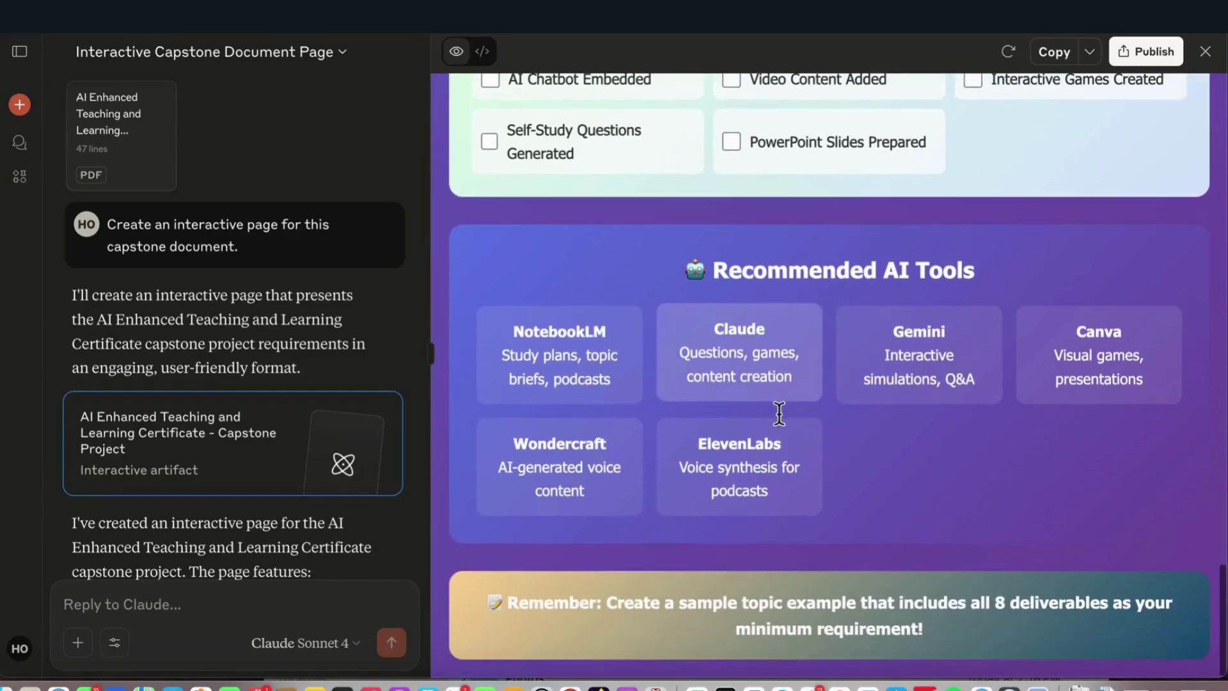
pyautogui.scroll(20, 779, 413)
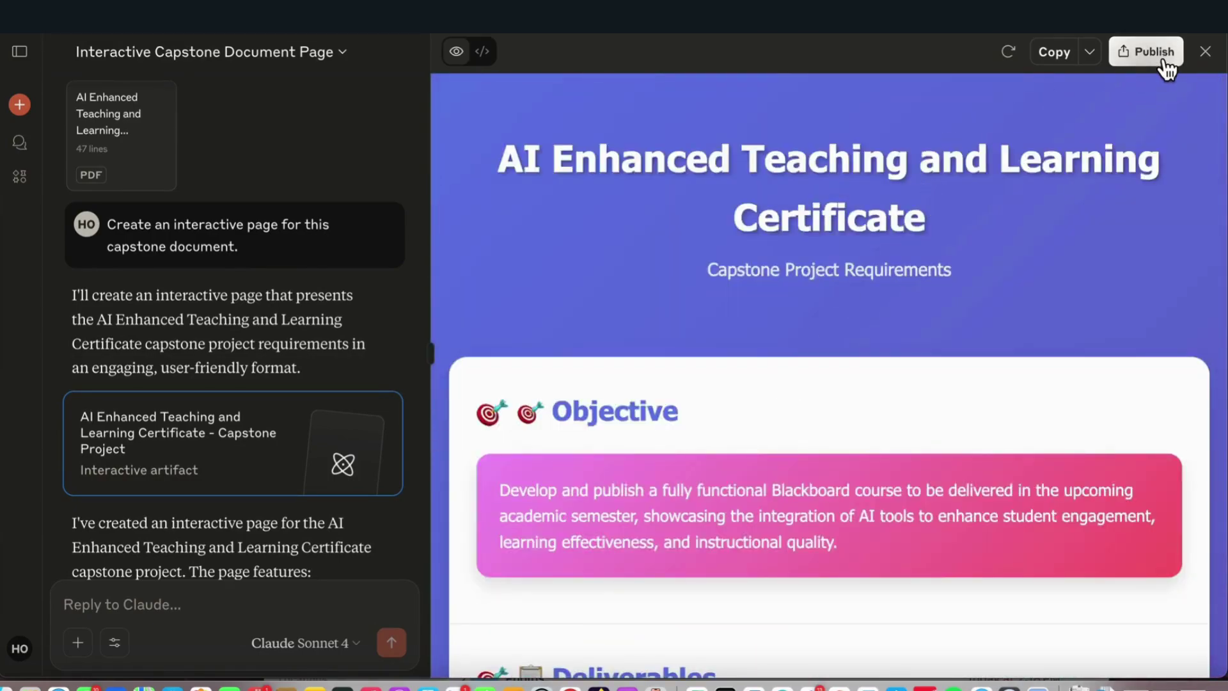
# Publish the artifact publicly, copy its share link, and ready a new tab's address bar.
pyautogui.click(1154, 52)
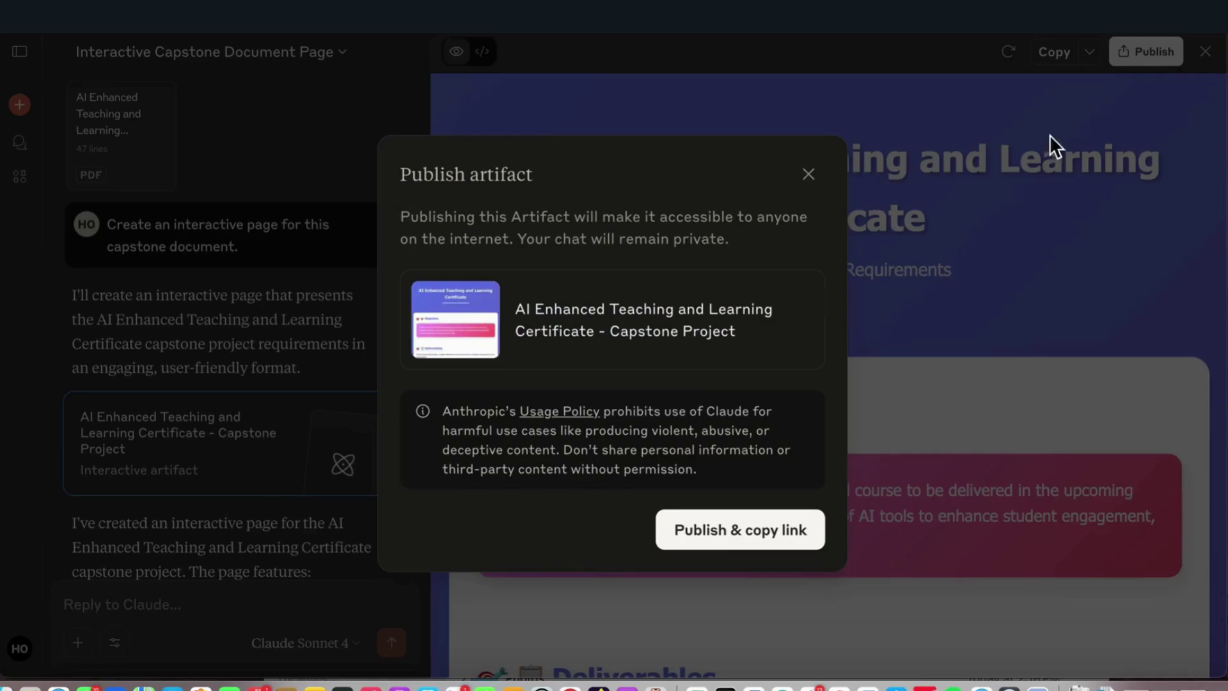
pyautogui.click(717, 539)
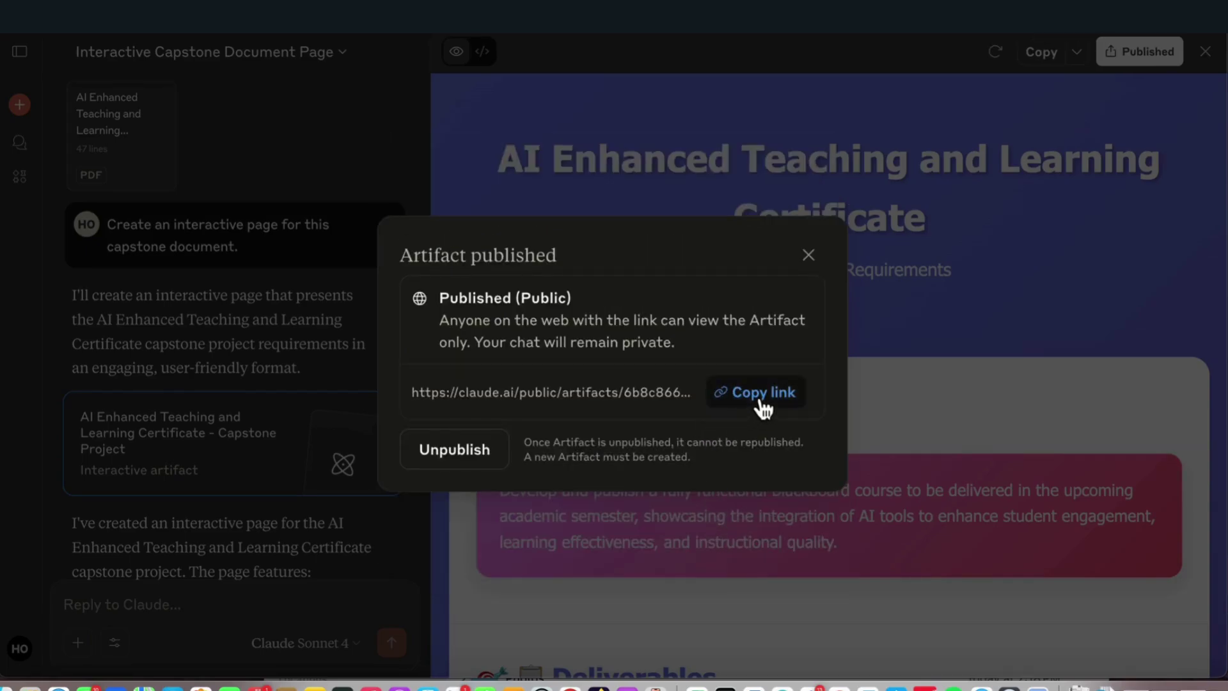
pyautogui.click(762, 398)
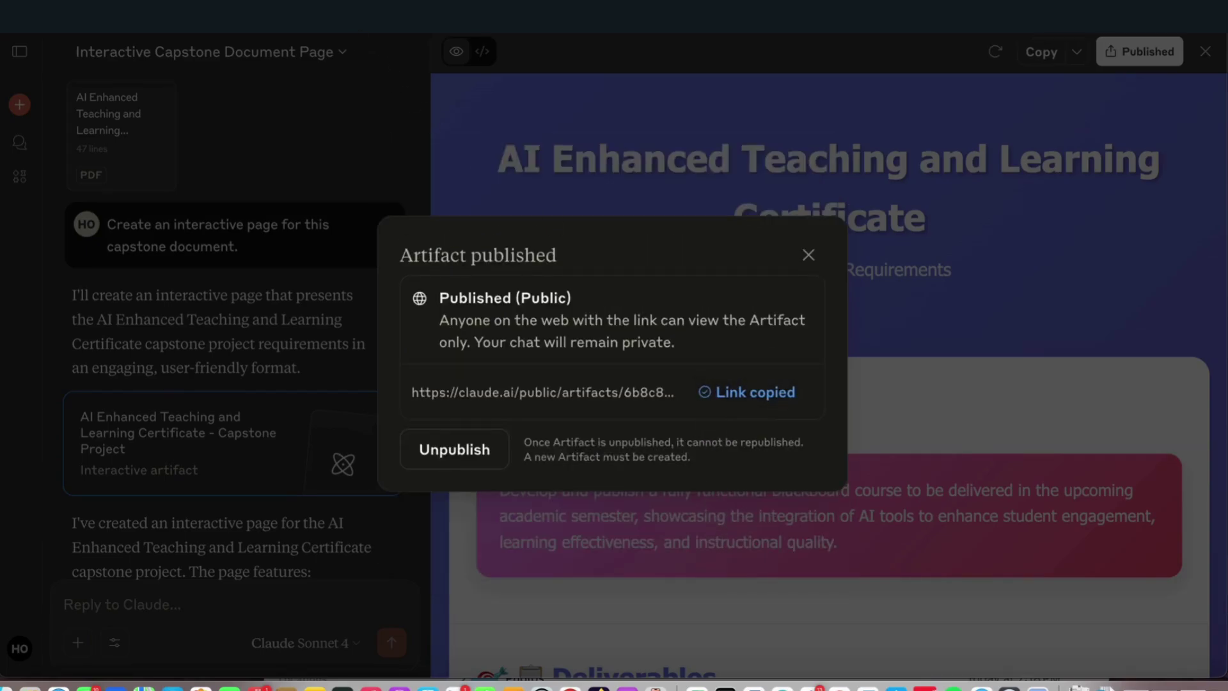
pyautogui.press('super+t')
pyautogui.click(614, 293)
# Load the copied public link and scroll through the whole published capstone page.
pyautogui.press('super+v')
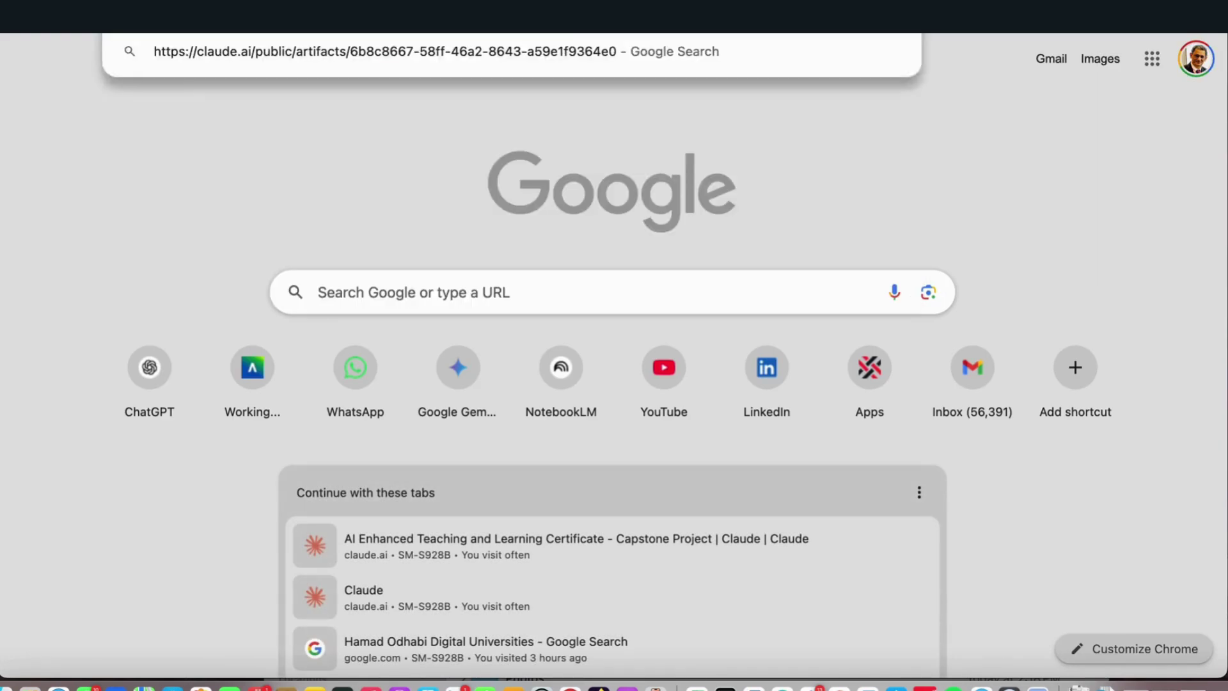
pyautogui.press('Return')
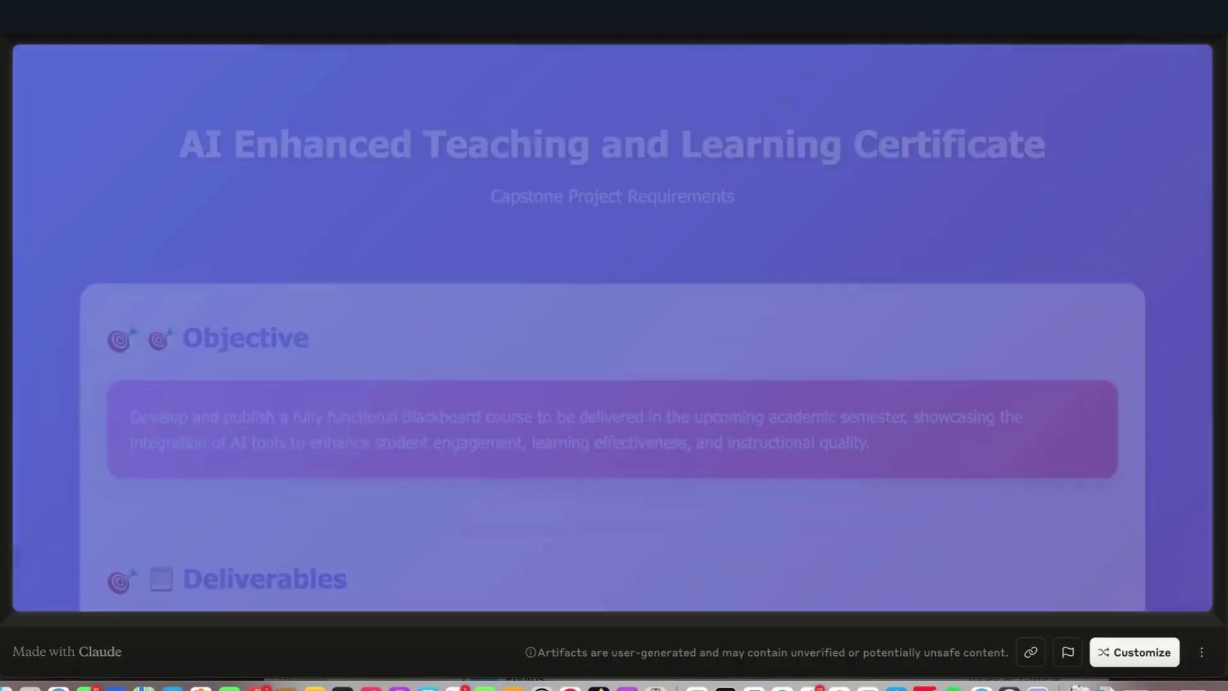
pyautogui.scroll(-3, 494, 440)
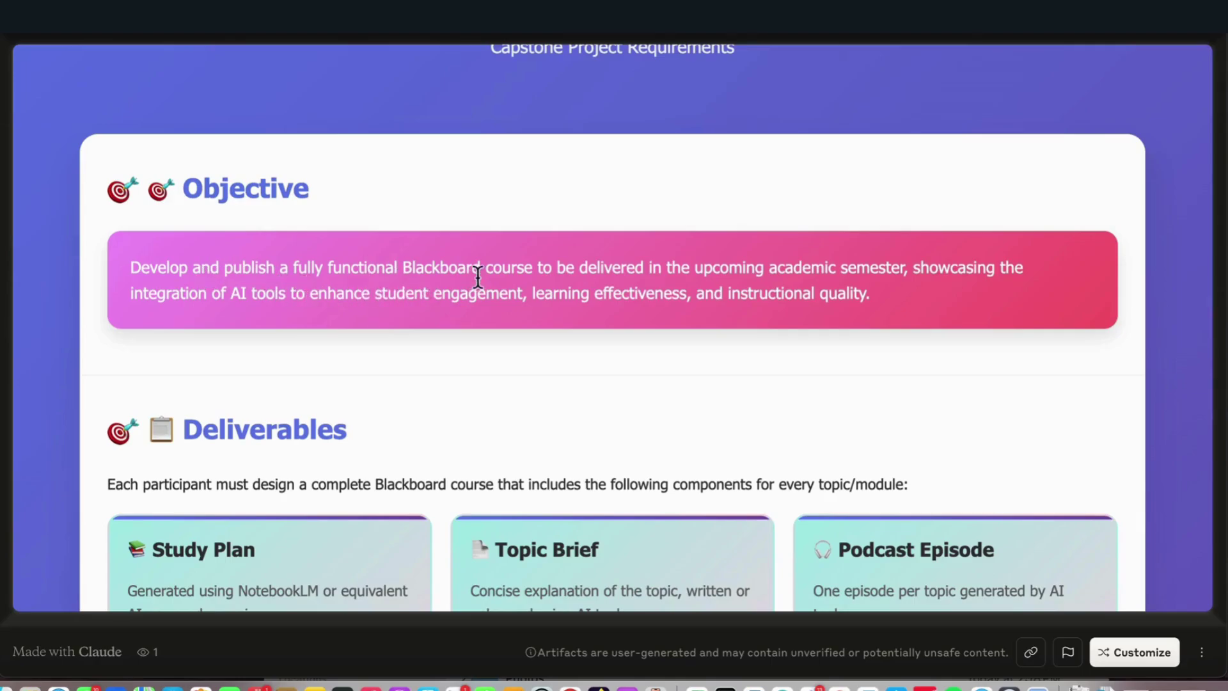
pyautogui.scroll(-5, 604, 313)
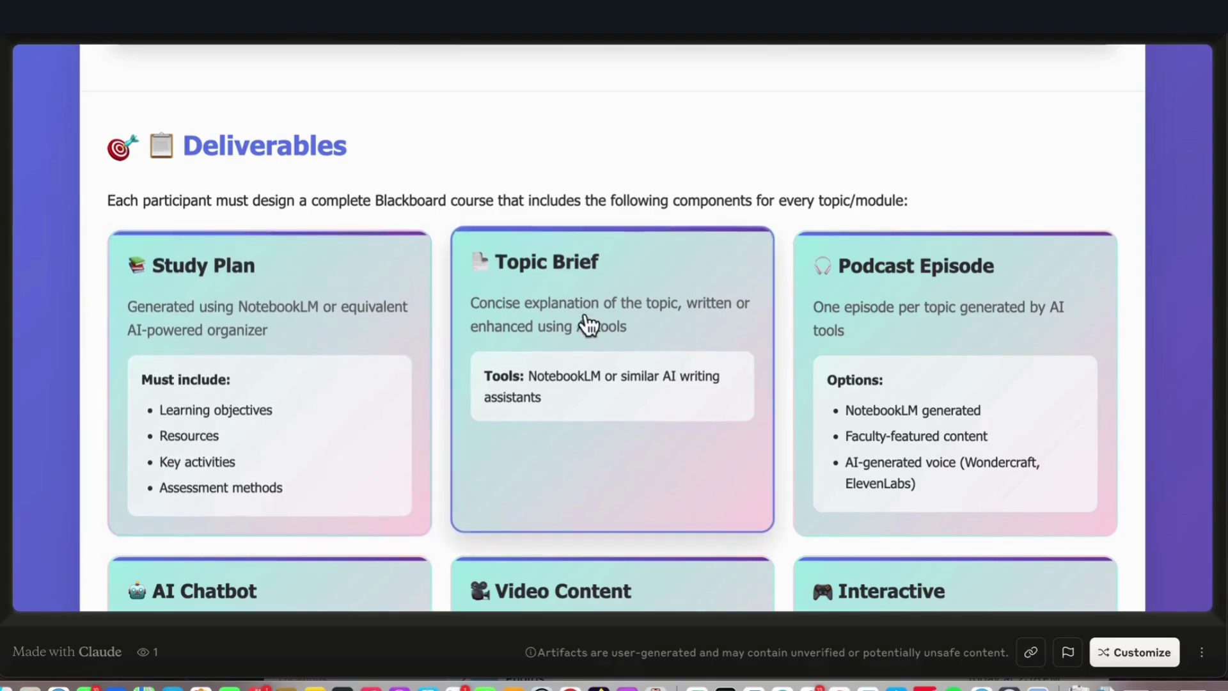
pyautogui.scroll(-1, 556, 310)
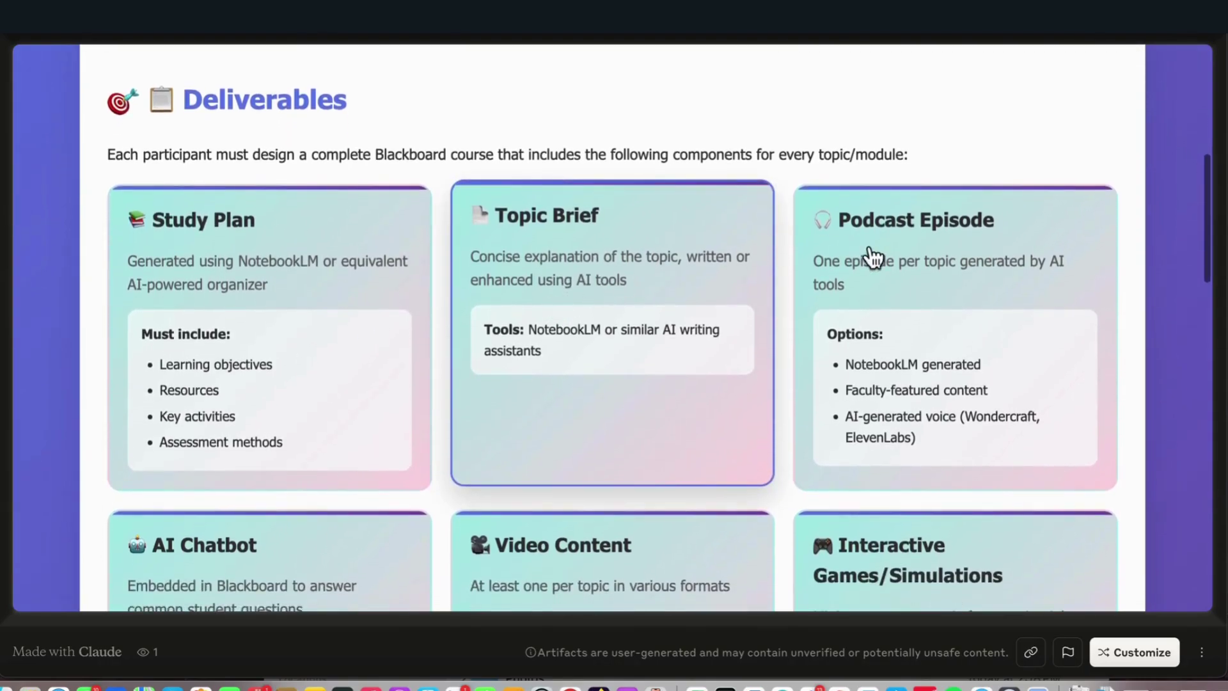
pyautogui.scroll(-1, 902, 275)
pyautogui.scroll(-5, 904, 280)
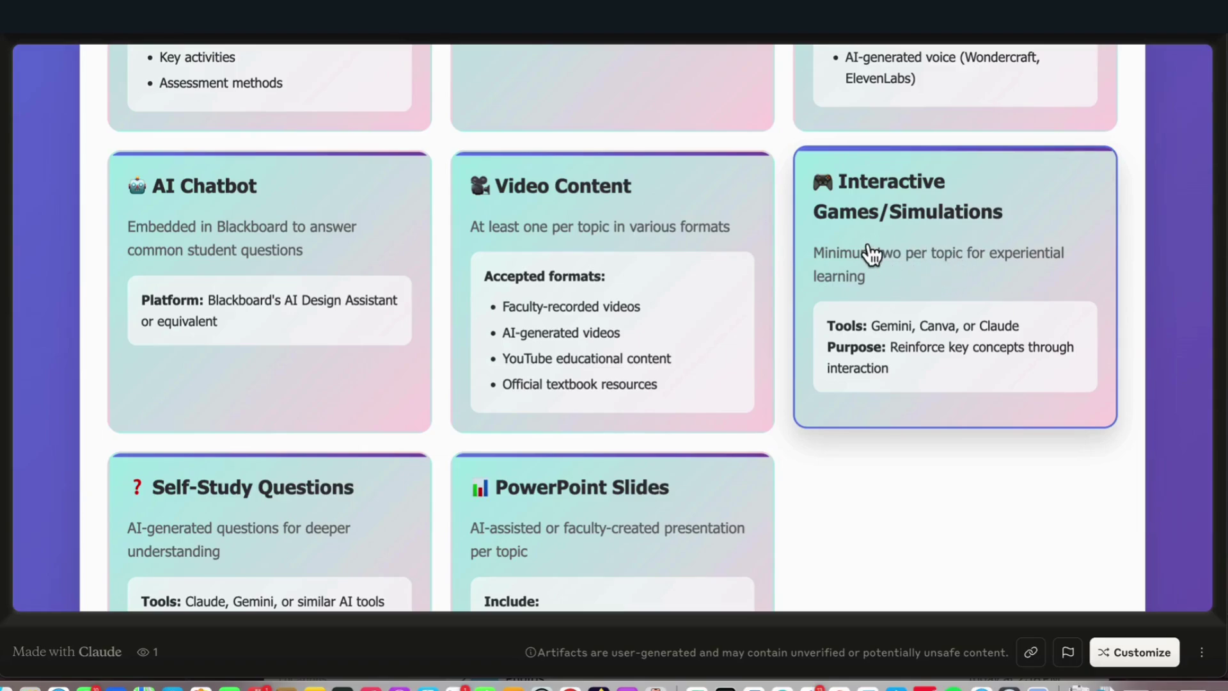
pyautogui.scroll(-5, 872, 255)
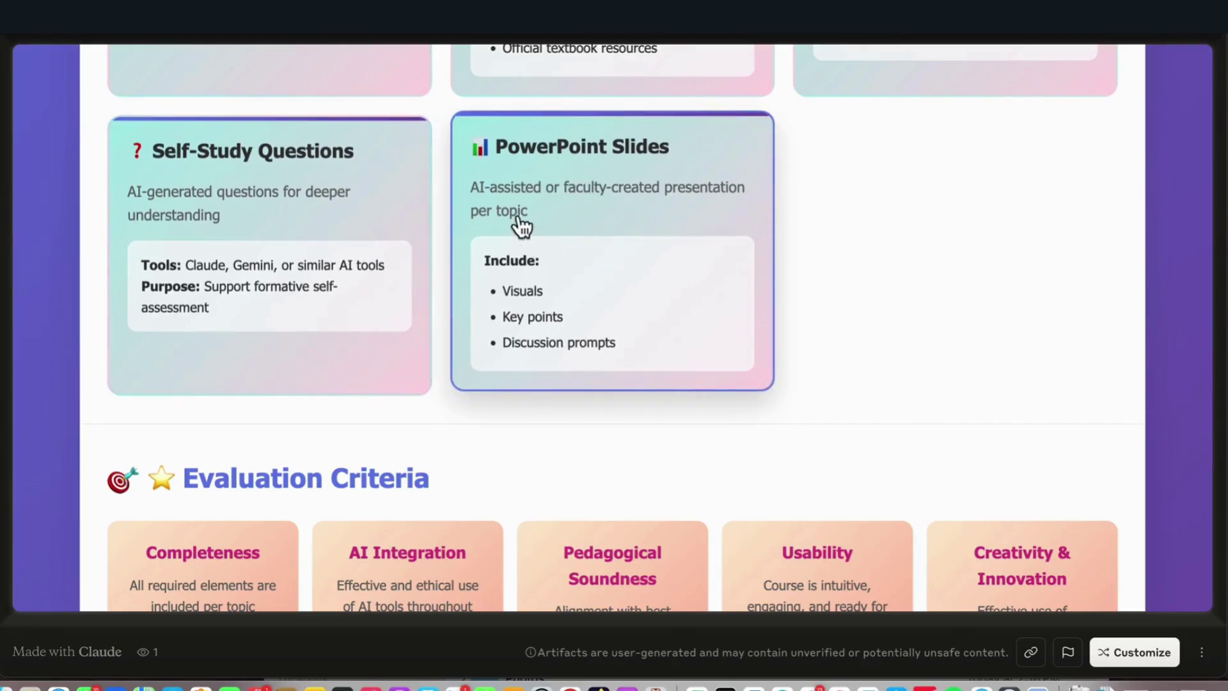
pyautogui.scroll(-5, 576, 204)
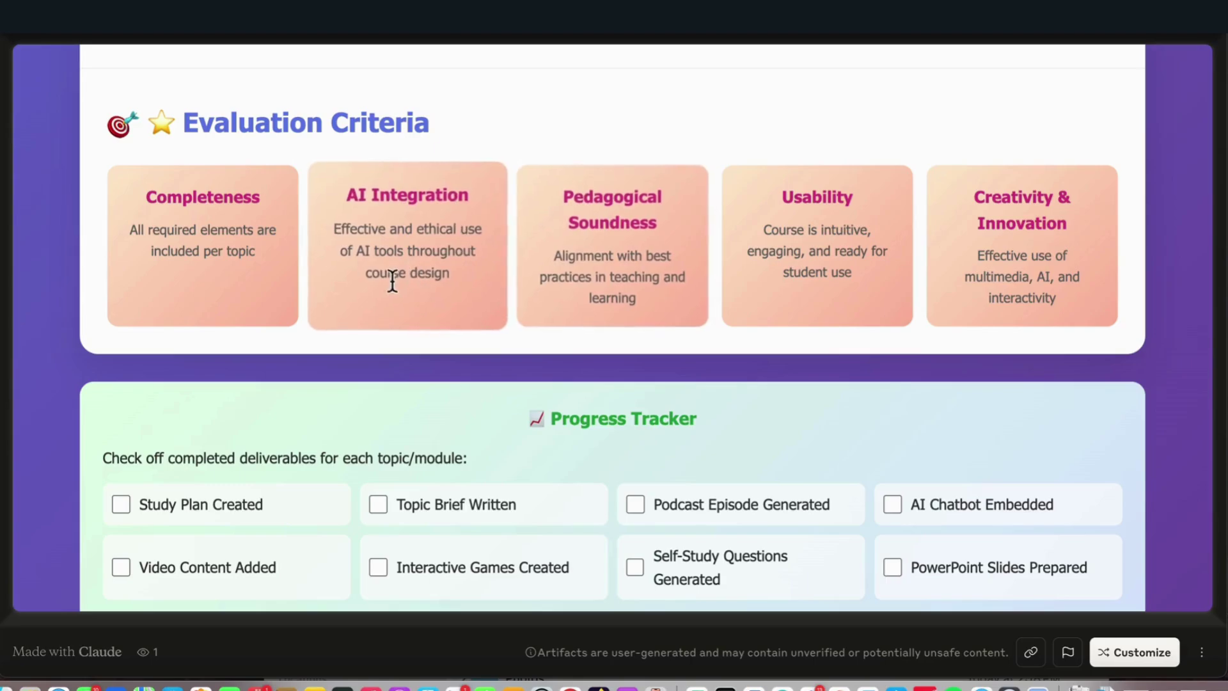
pyautogui.scroll(-5, 749, 288)
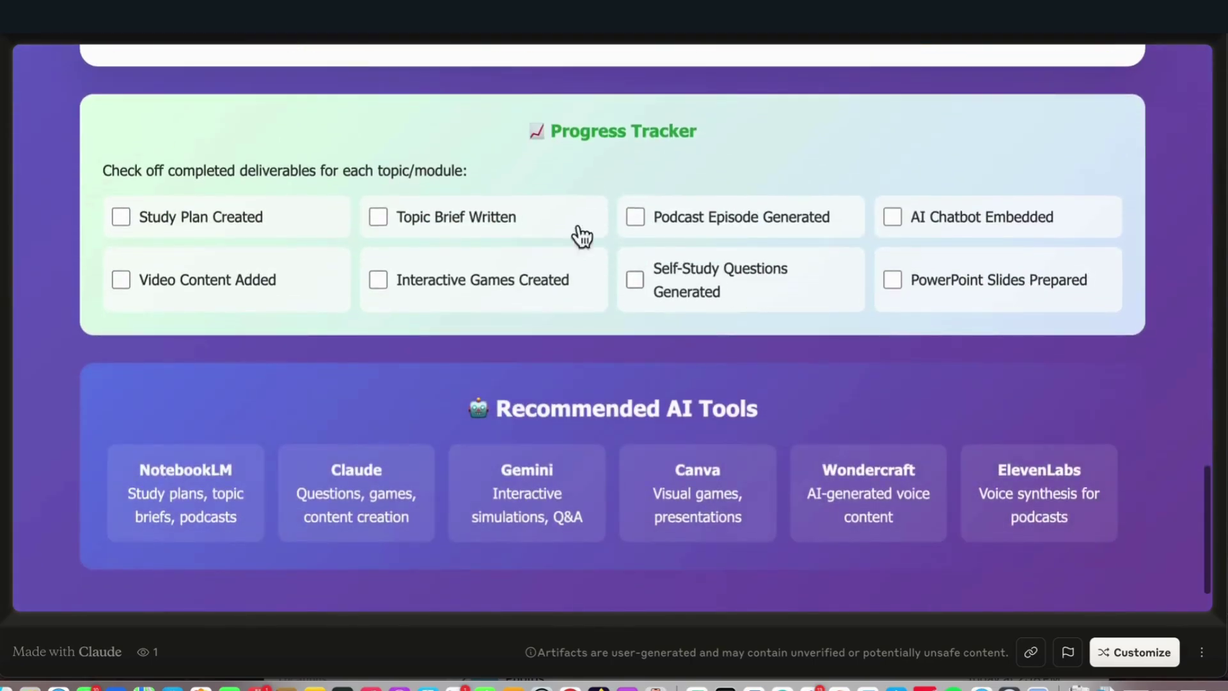
pyautogui.click(124, 218)
pyautogui.click(384, 218)
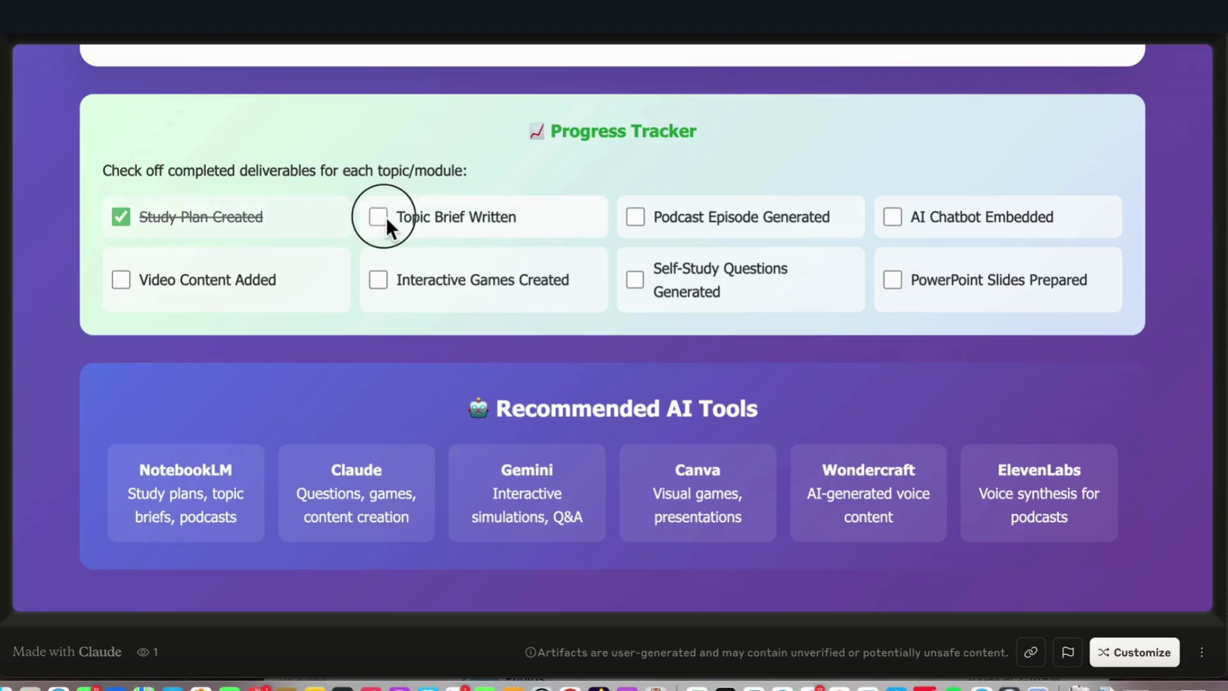
pyautogui.click(120, 215)
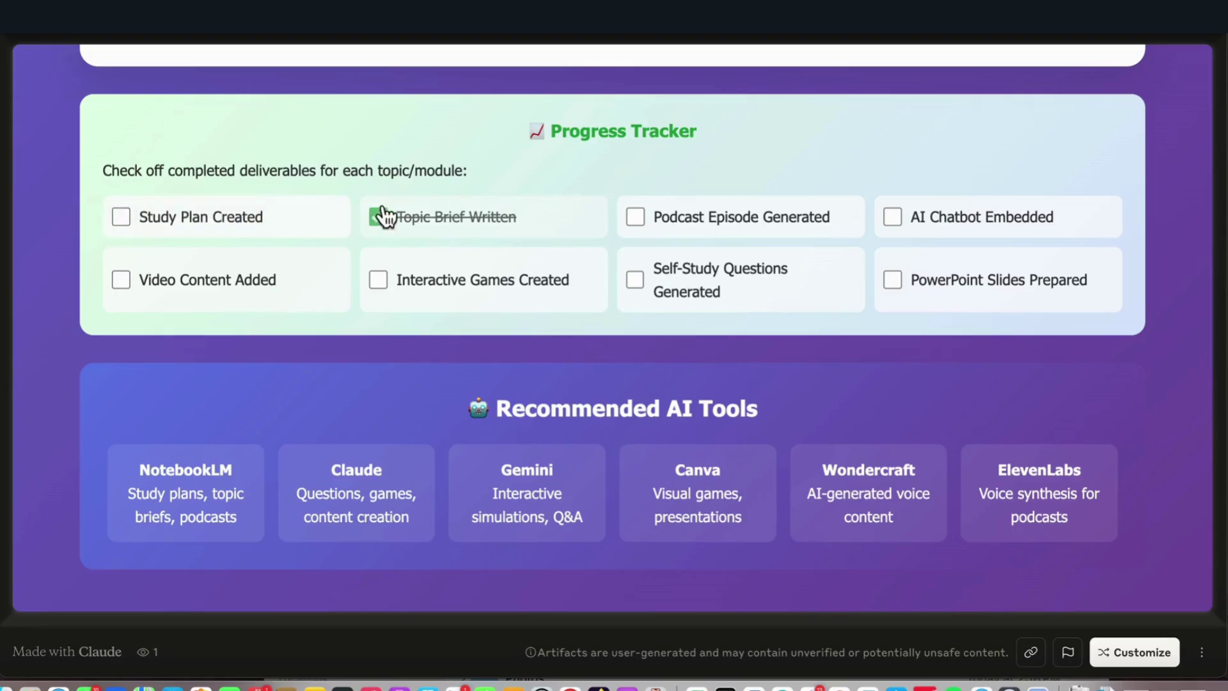
pyautogui.click(379, 217)
pyautogui.scroll(-2, 380, 271)
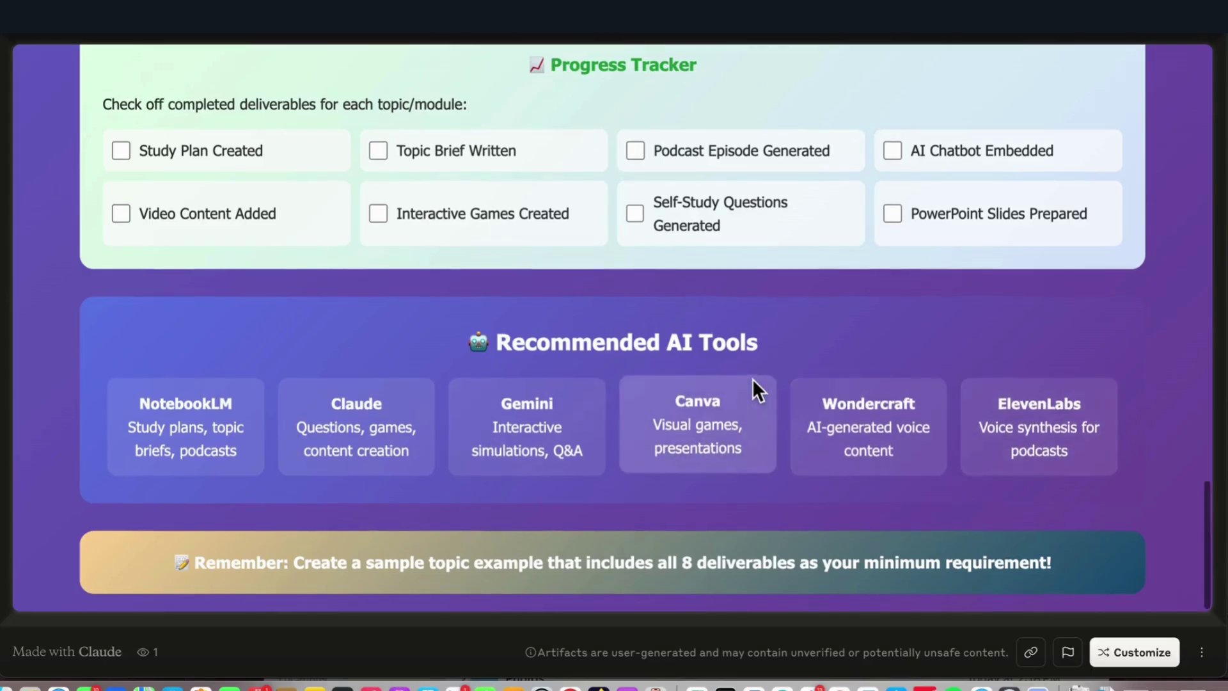
pyautogui.scroll(15, 753, 384)
# Scroll to the page's end and remix the published artifact with Customize.
pyautogui.scroll(10, 753, 378)
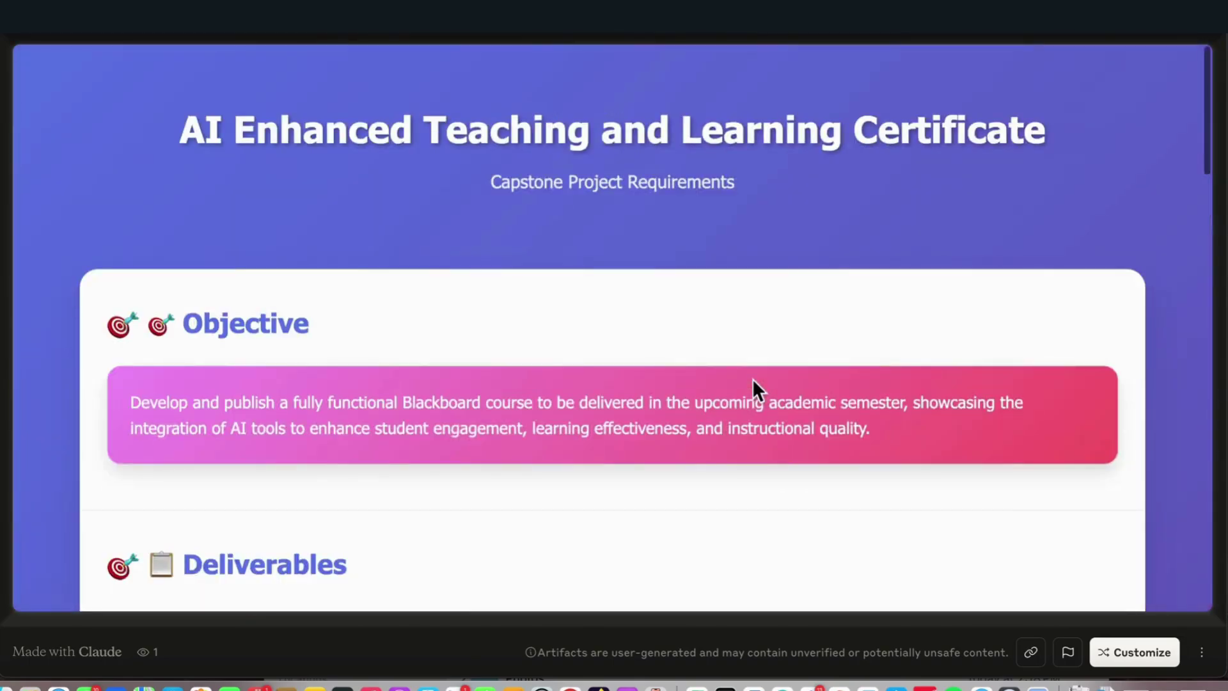
pyautogui.scroll(-15, 753, 378)
pyautogui.scroll(-6, 752, 378)
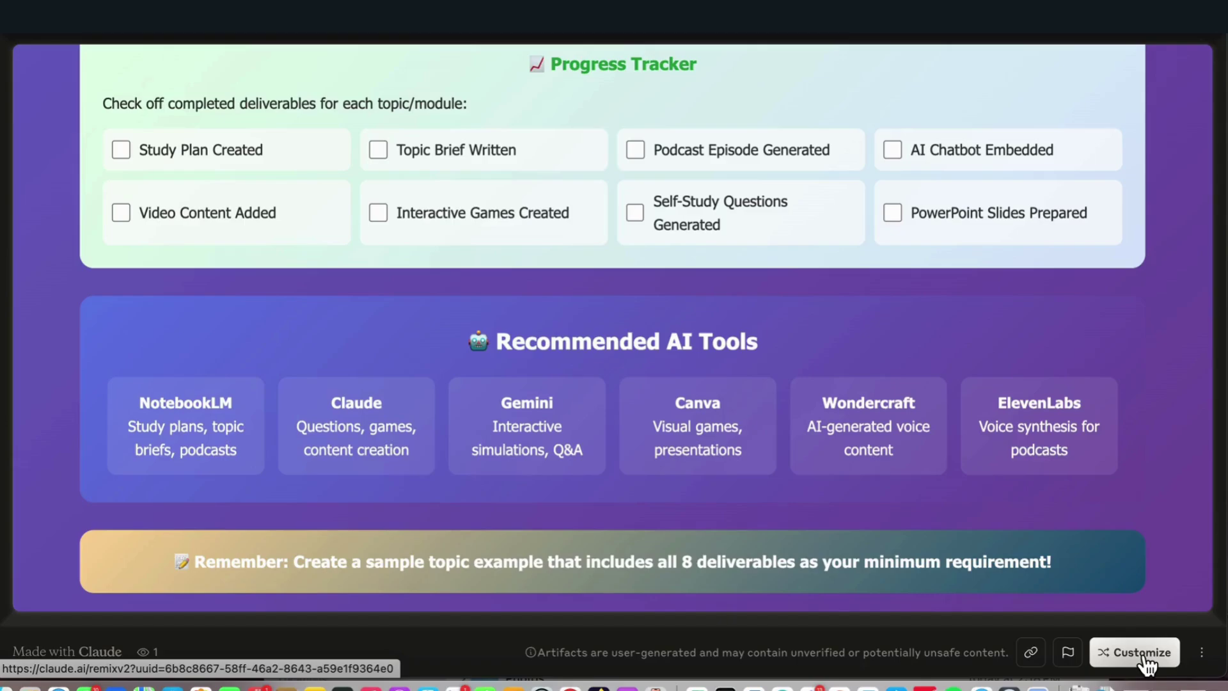
pyautogui.click(1125, 658)
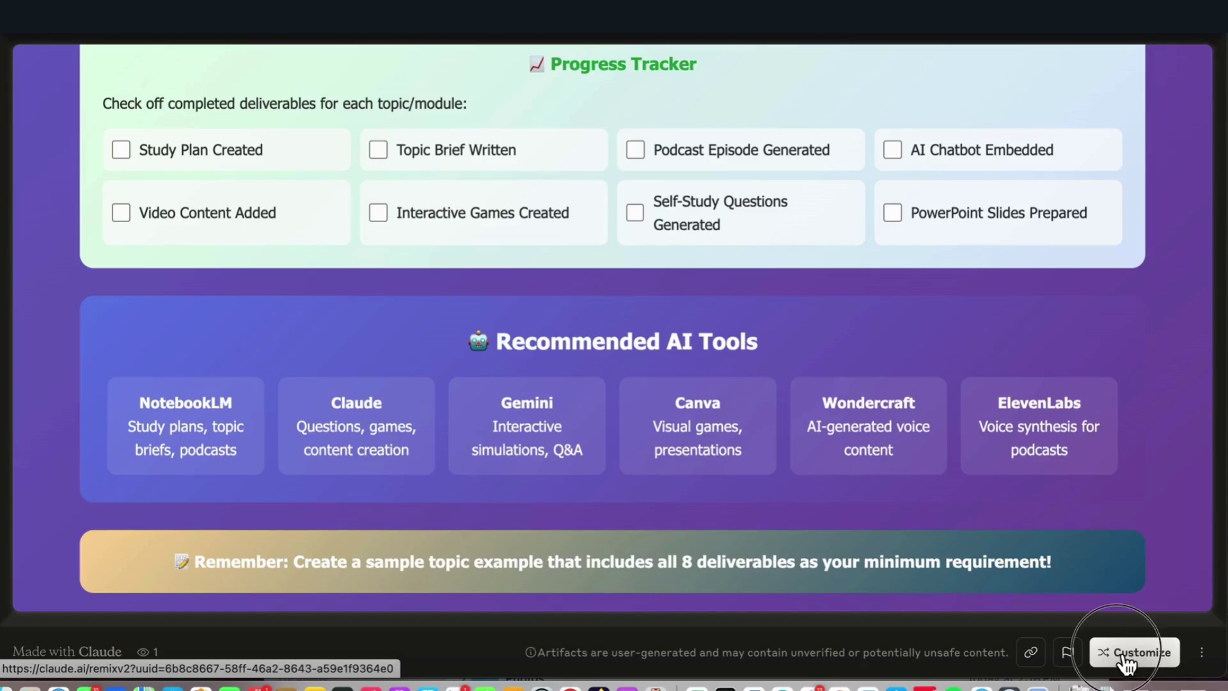